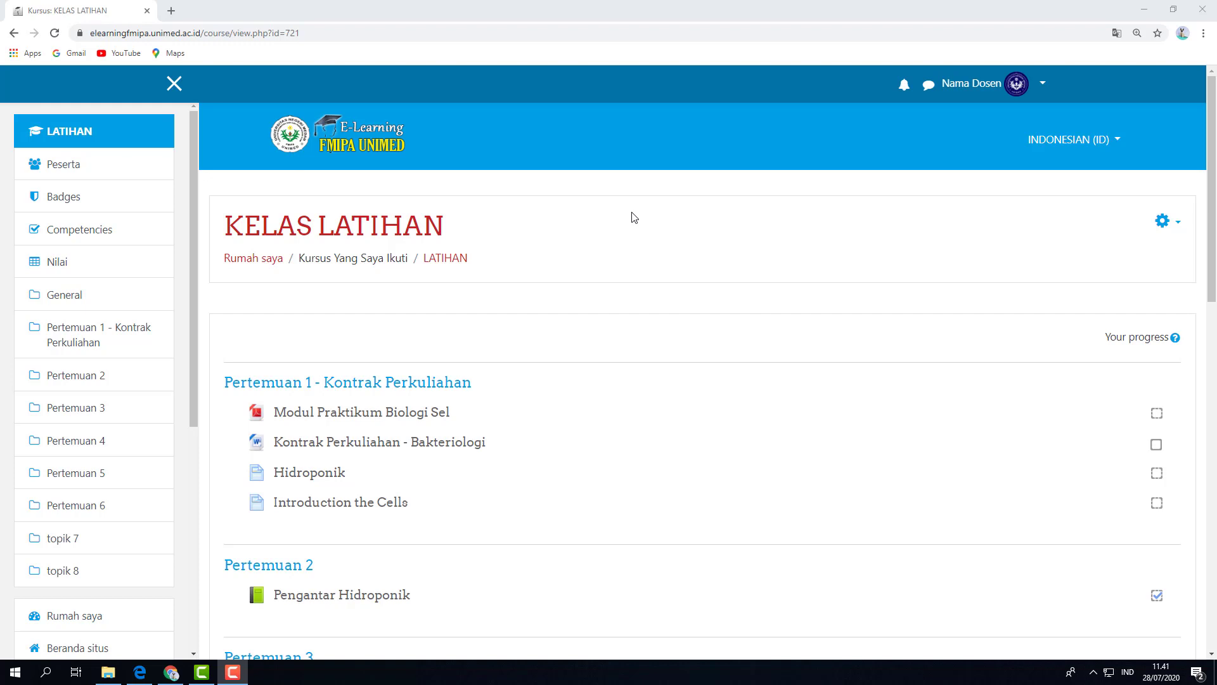
- Turn on editing mode (Hidupkan Mode Ubah) for the KELAS LATIHAN course
scroll(634, 217, "down", 6)
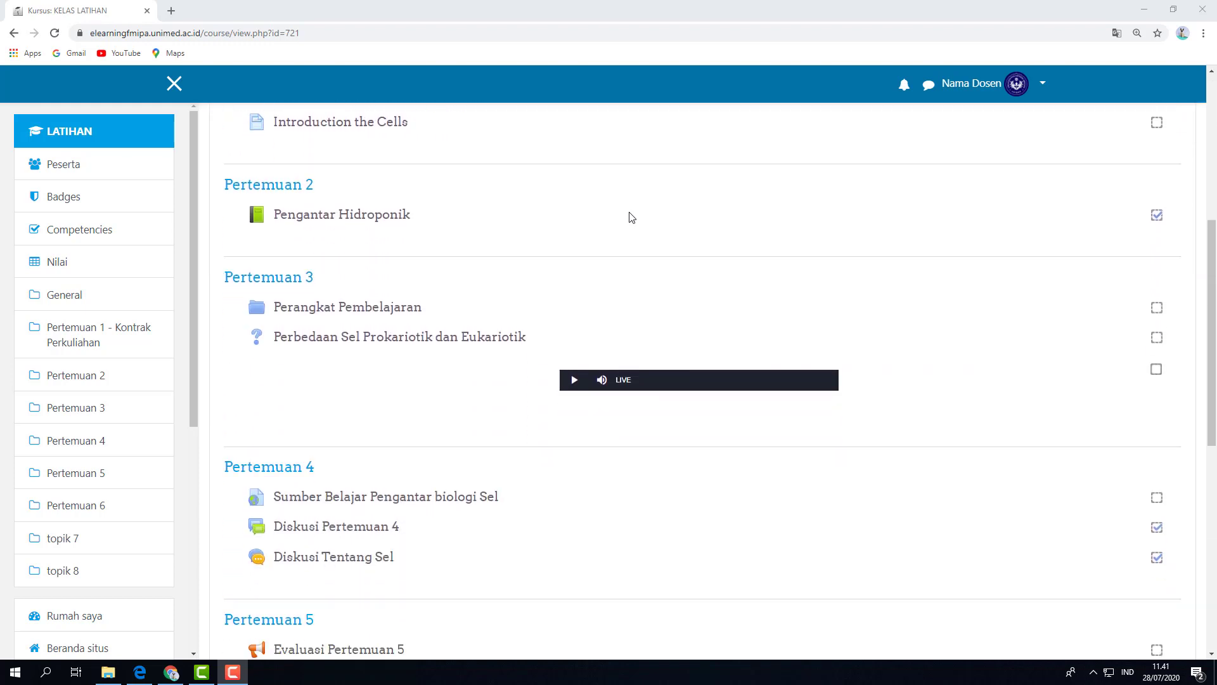
scroll(631, 217, "down", 4)
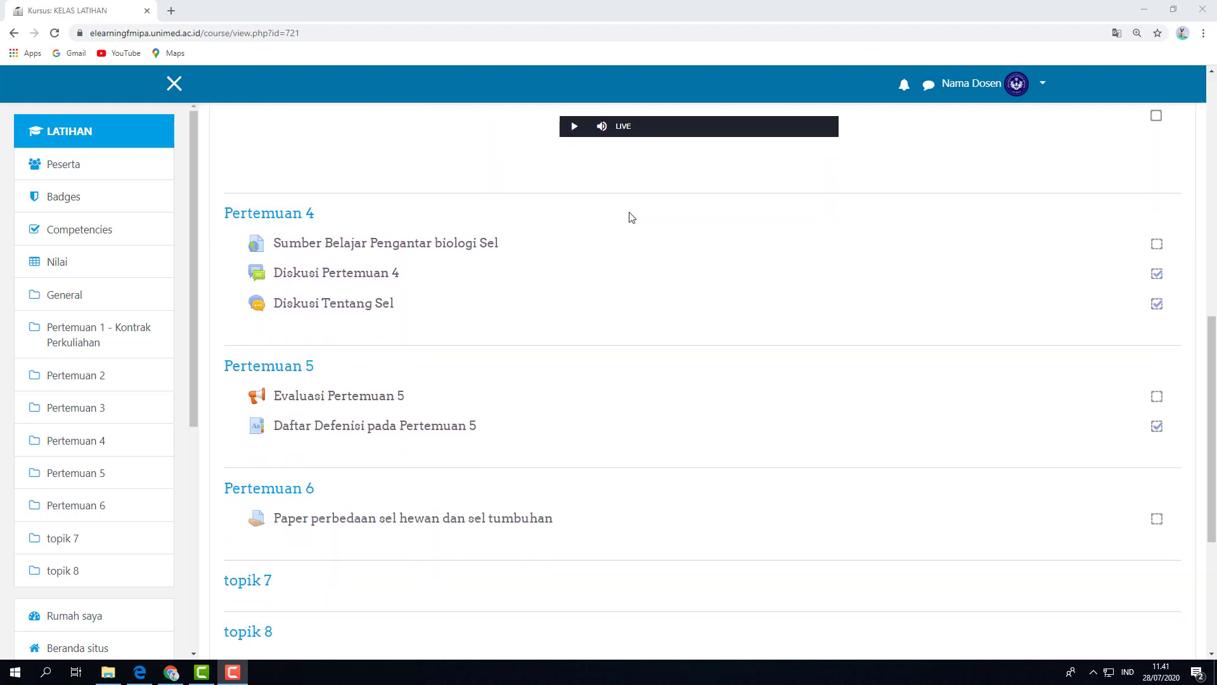
scroll(628, 217, "up", 10)
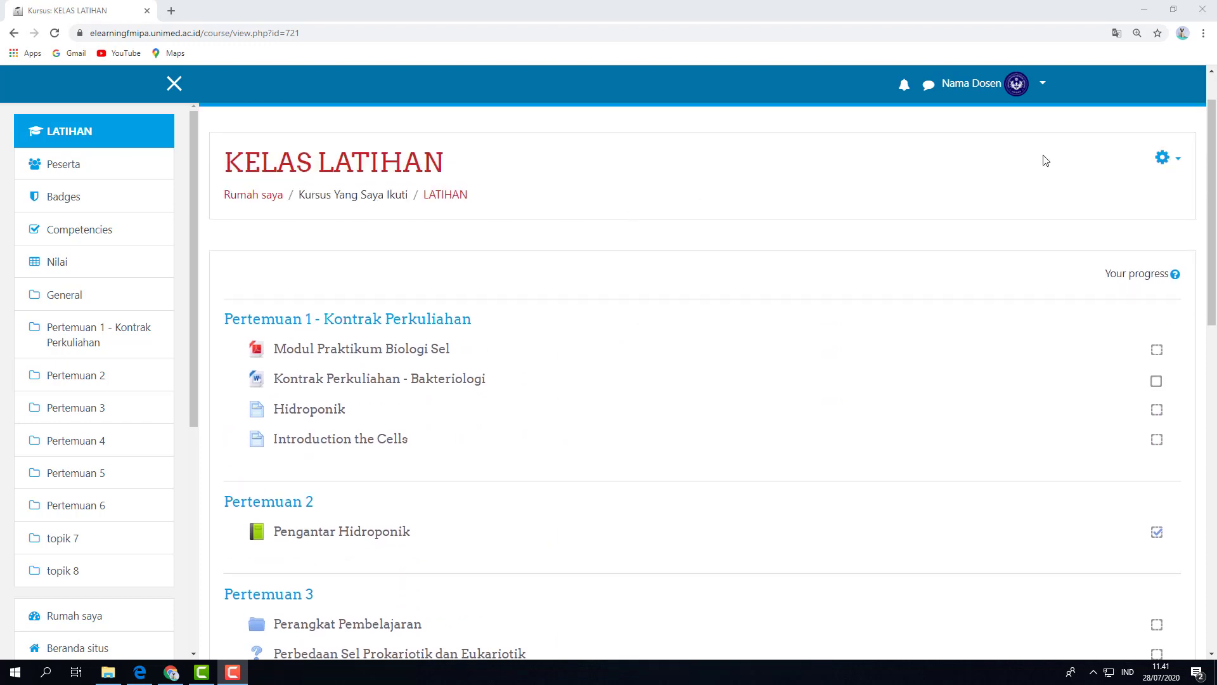
left_click(1170, 164)
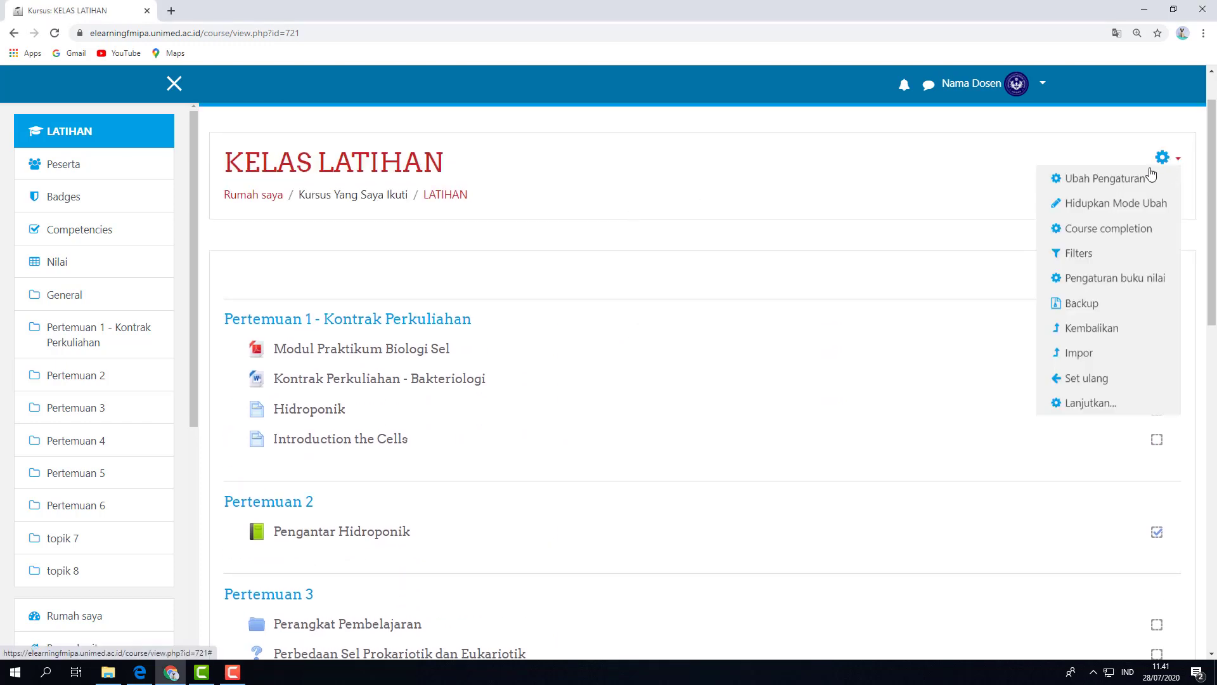
left_click(1103, 203)
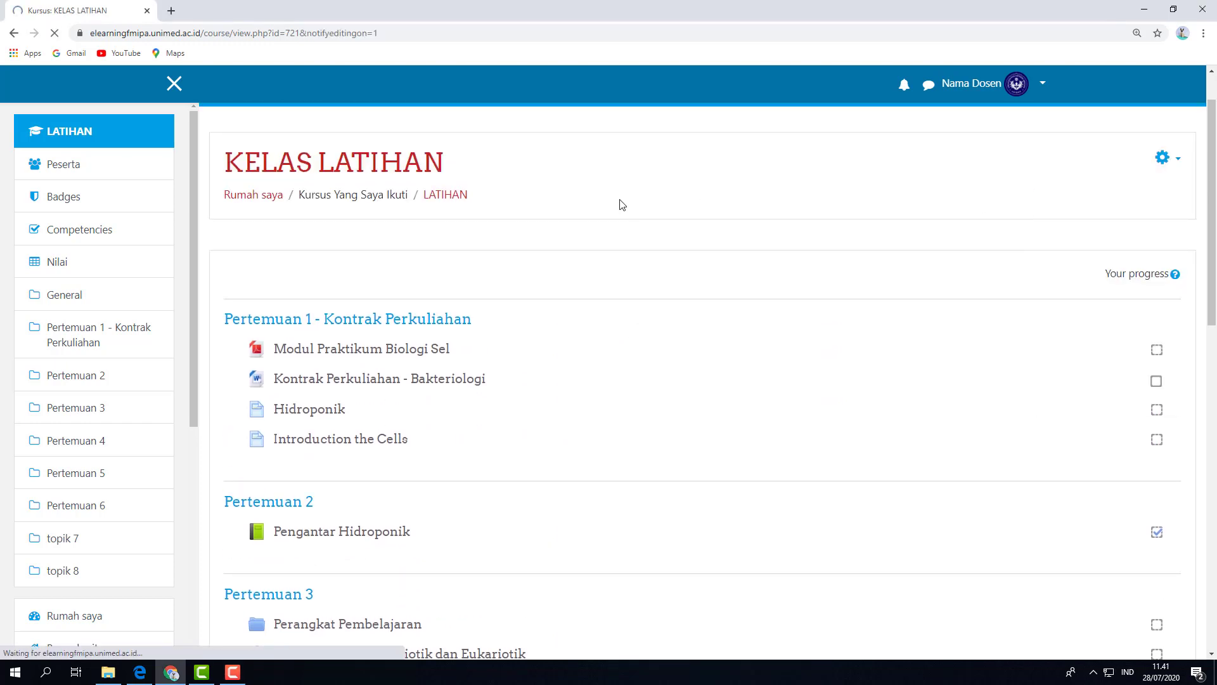
- Add a Kuis activity to the Pertemuan 6 section and name it "Quiz - Pertemuan 6"
scroll(620, 201, "down", 15)
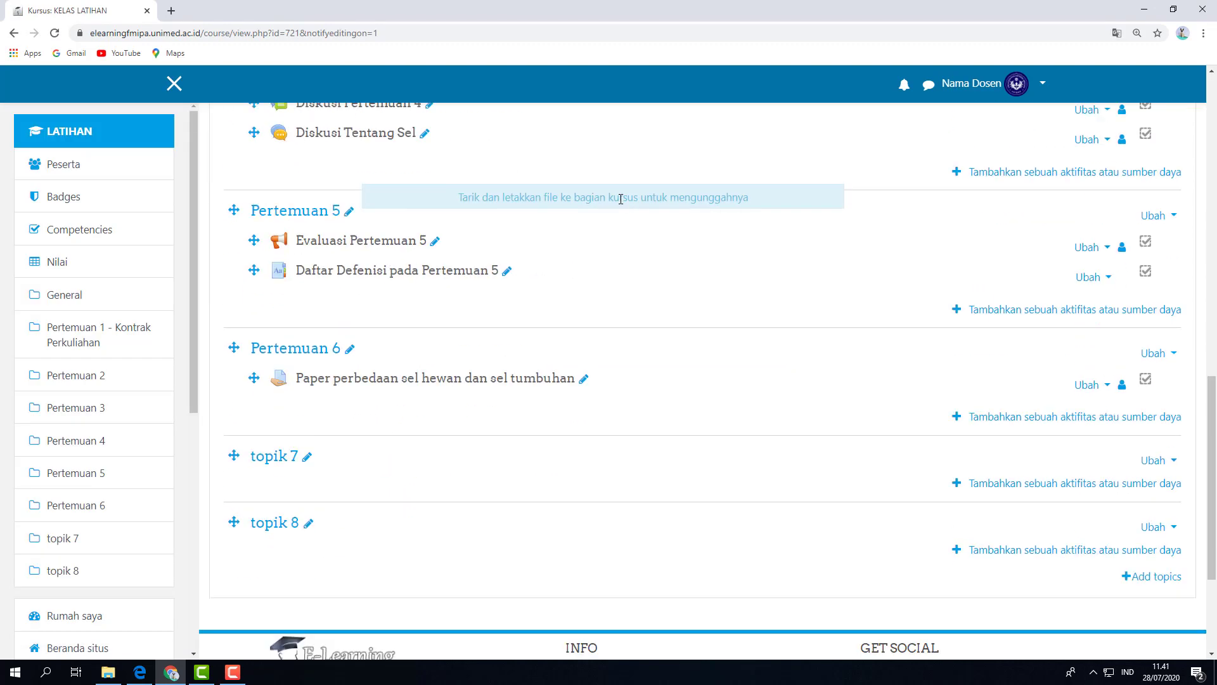
scroll(621, 198, "down", 3)
scroll(621, 198, "up", 2)
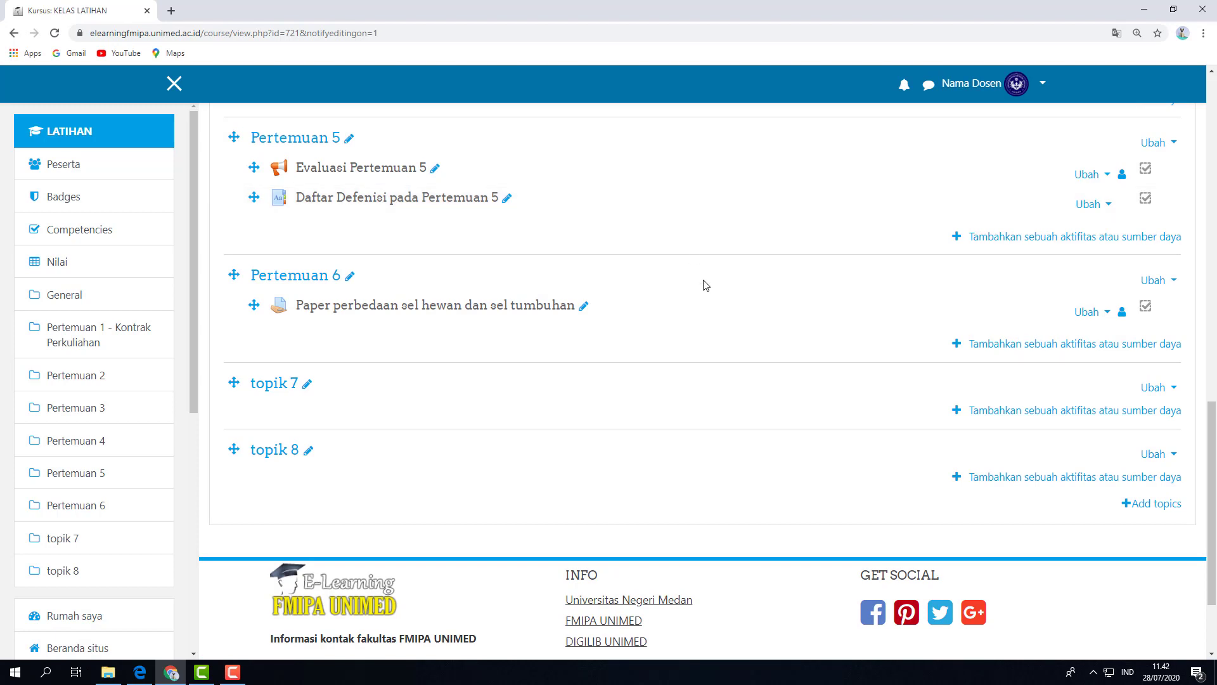
left_click(980, 349)
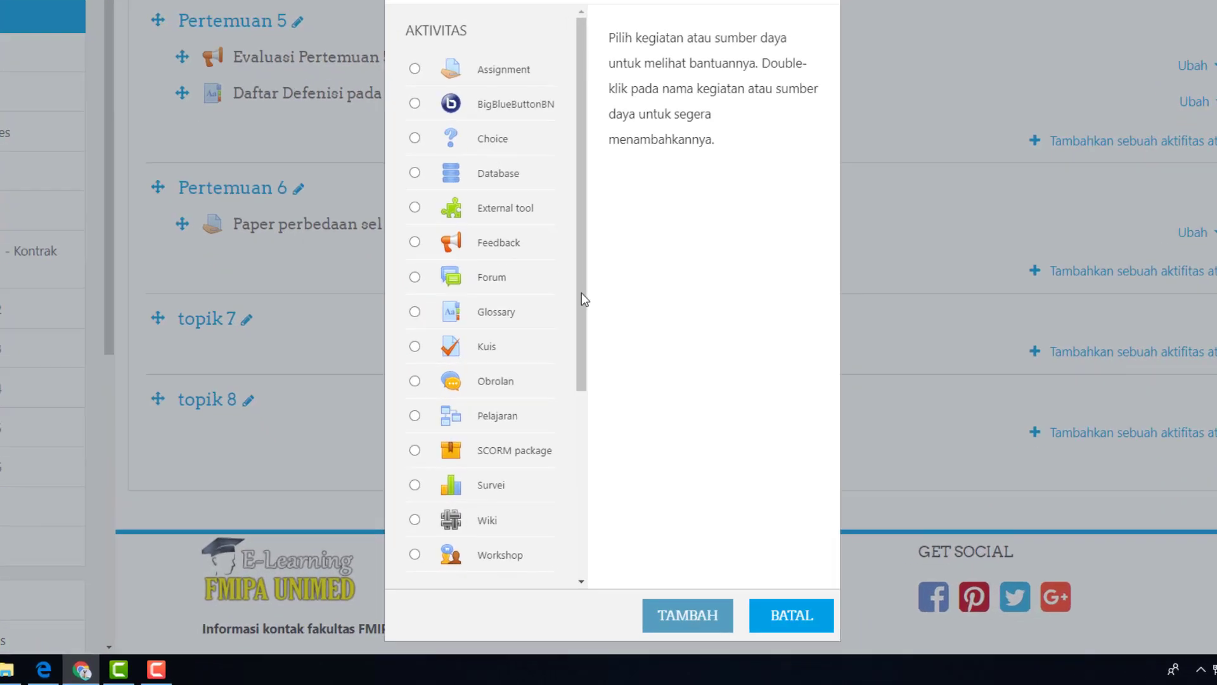
left_click(275, 75)
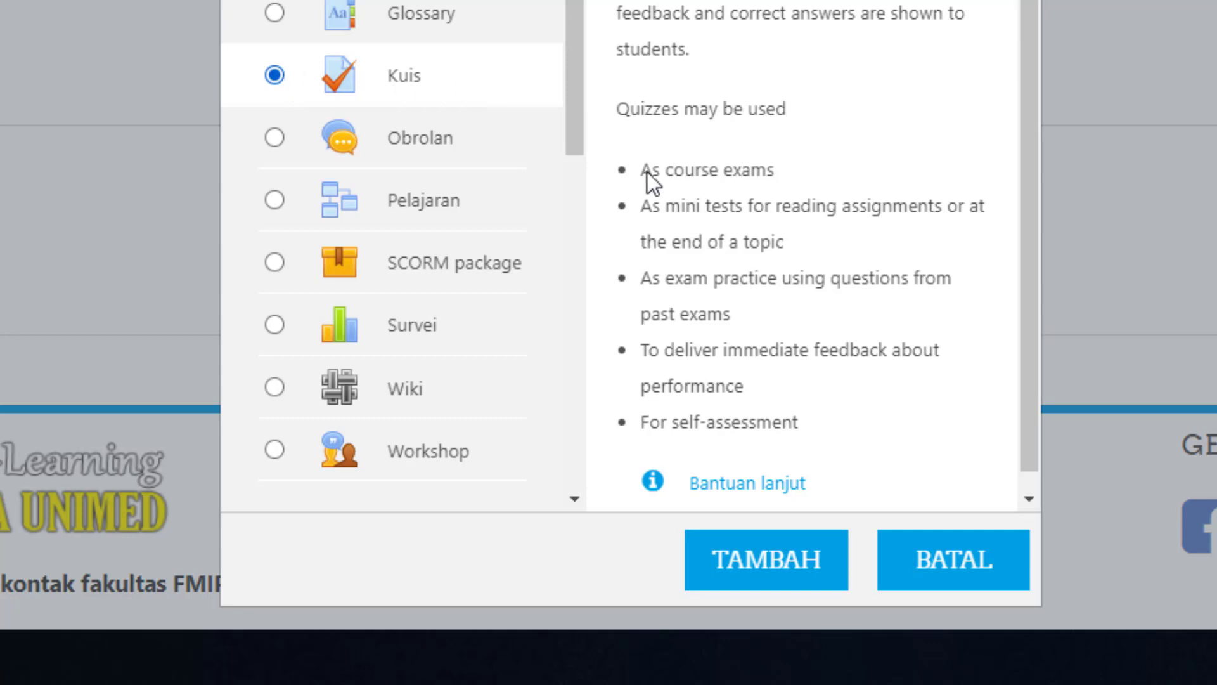
left_click(766, 564)
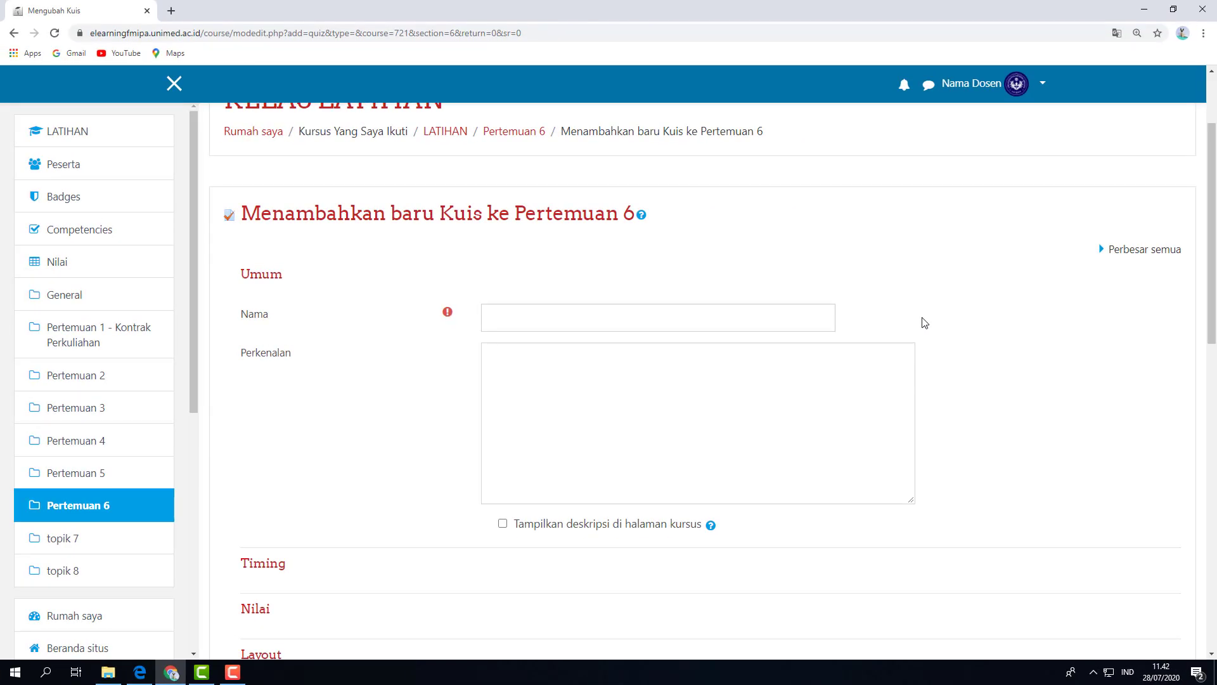
left_click(595, 317)
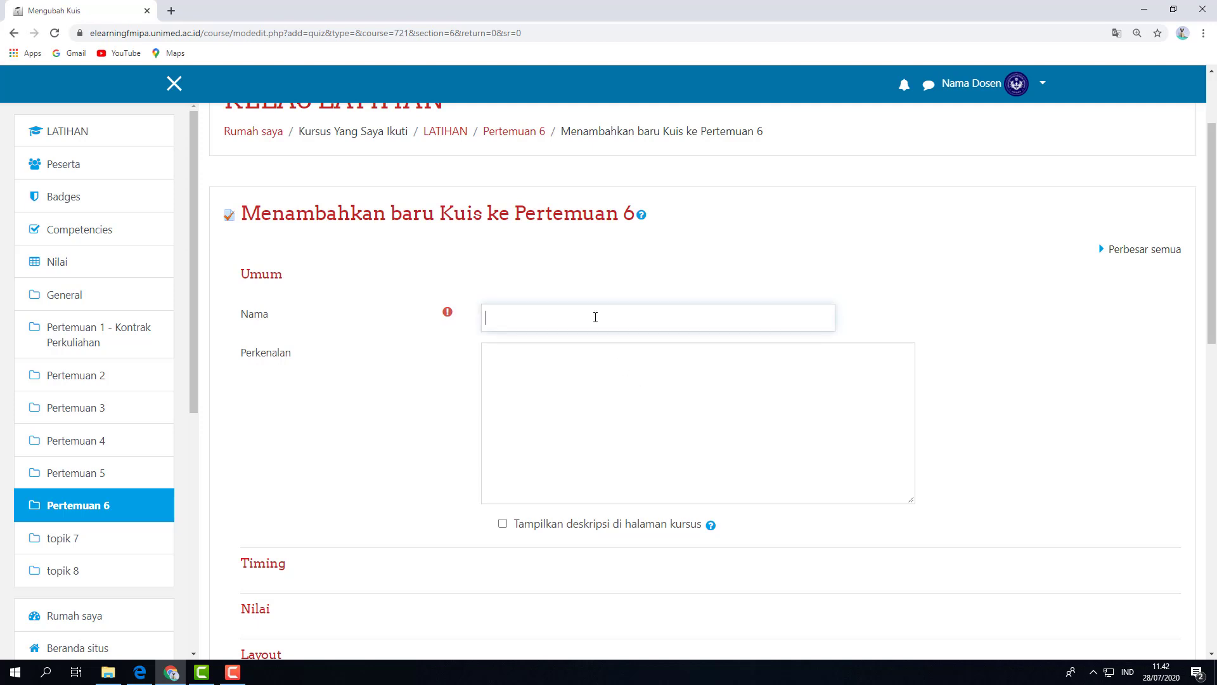
type("Quiz - Pertemuan 6")
- Enable the quiz opening time (Kuis dimulai) in the Timing settings and set it to 14:00
scroll(416, 351, "down", 3)
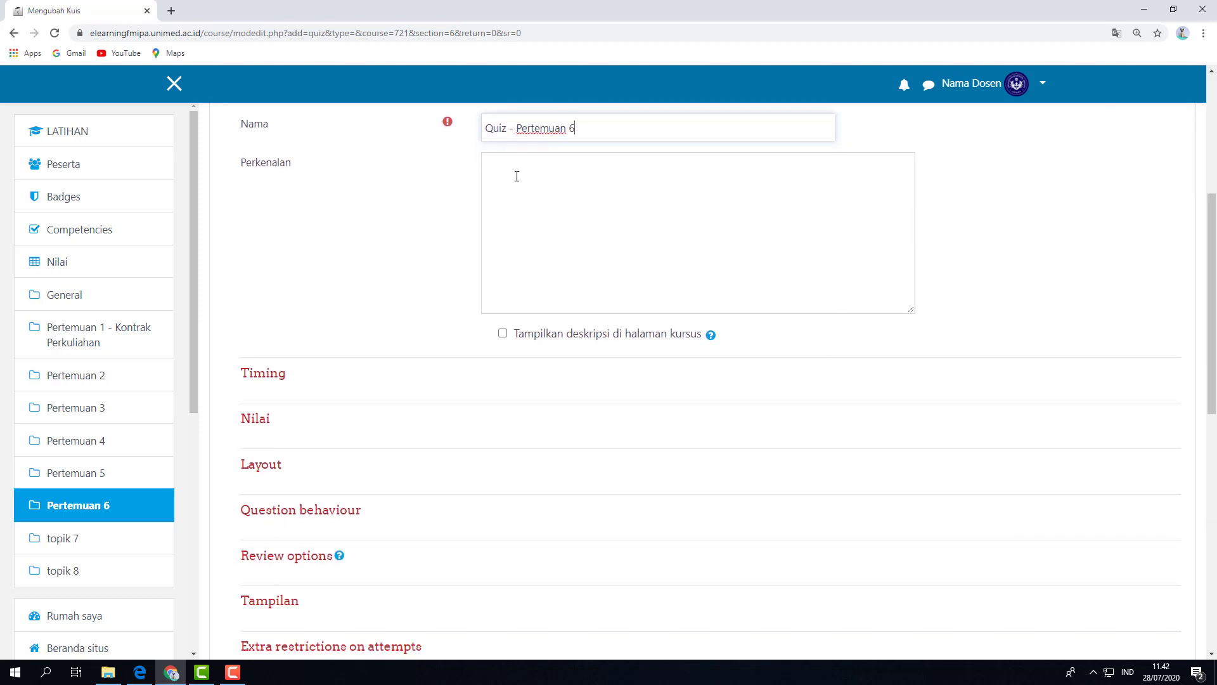
scroll(356, 210, "down", 2)
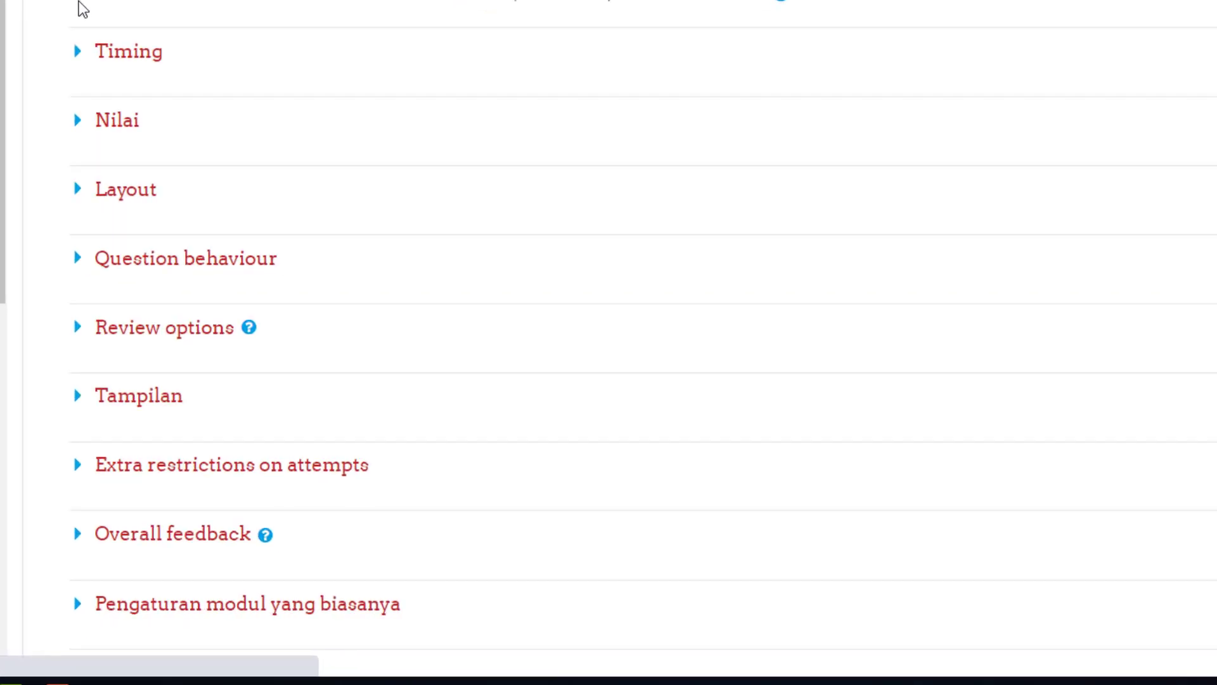
left_click(128, 51)
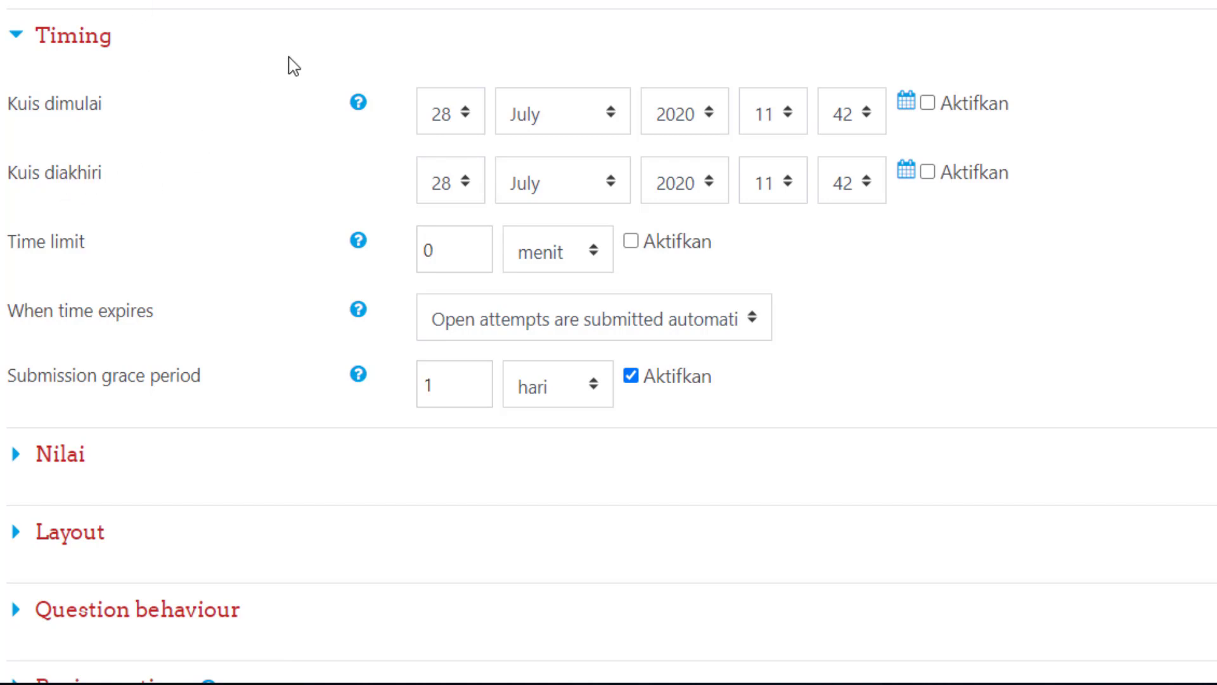
left_click(925, 109)
left_click(792, 116)
left_click(773, 445)
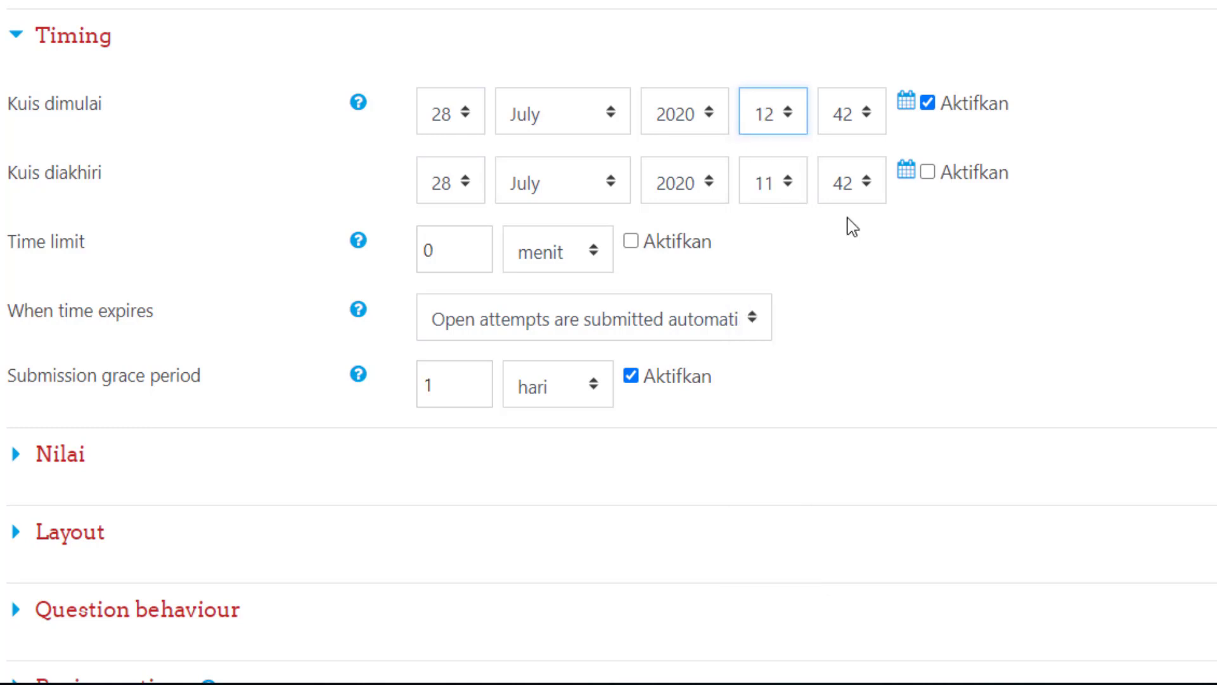
left_click(843, 113)
scroll(835, 307, "up", 5)
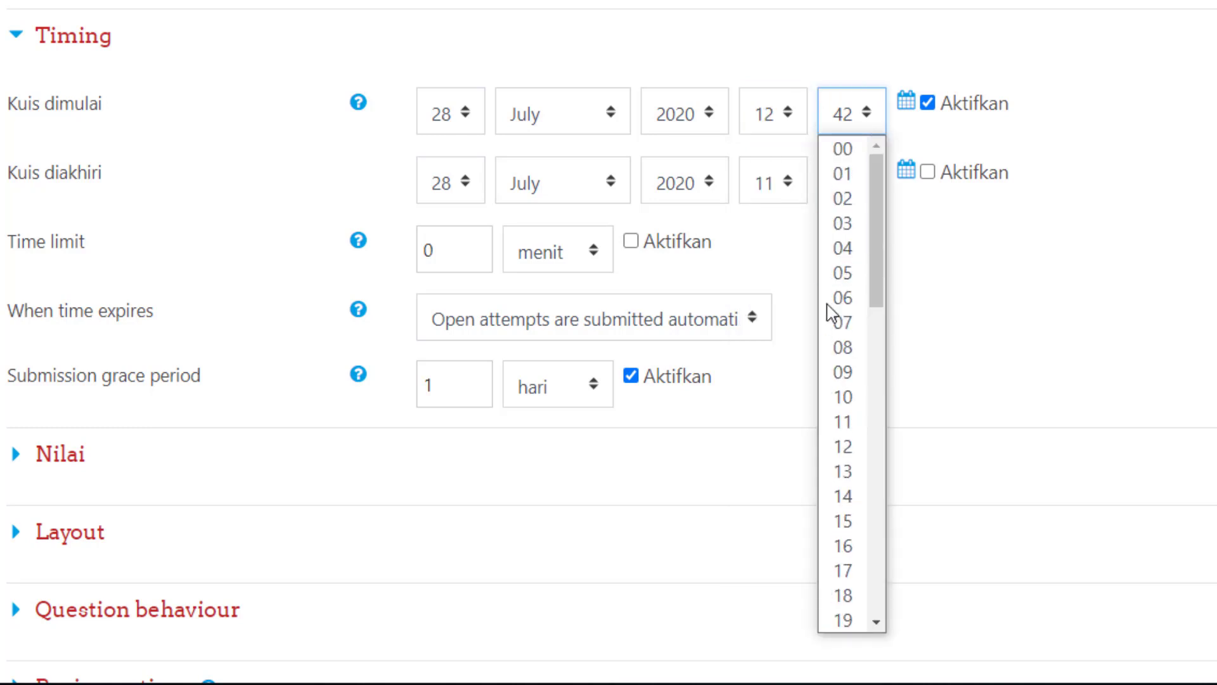
left_click(845, 155)
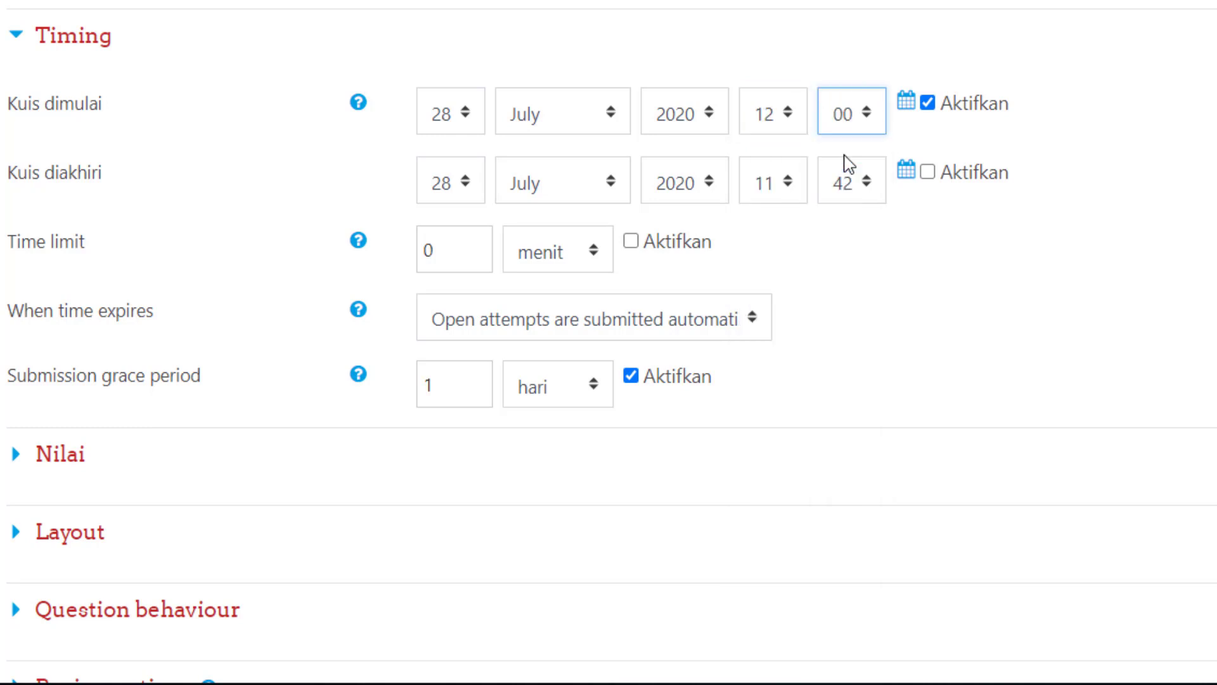
left_click(794, 123)
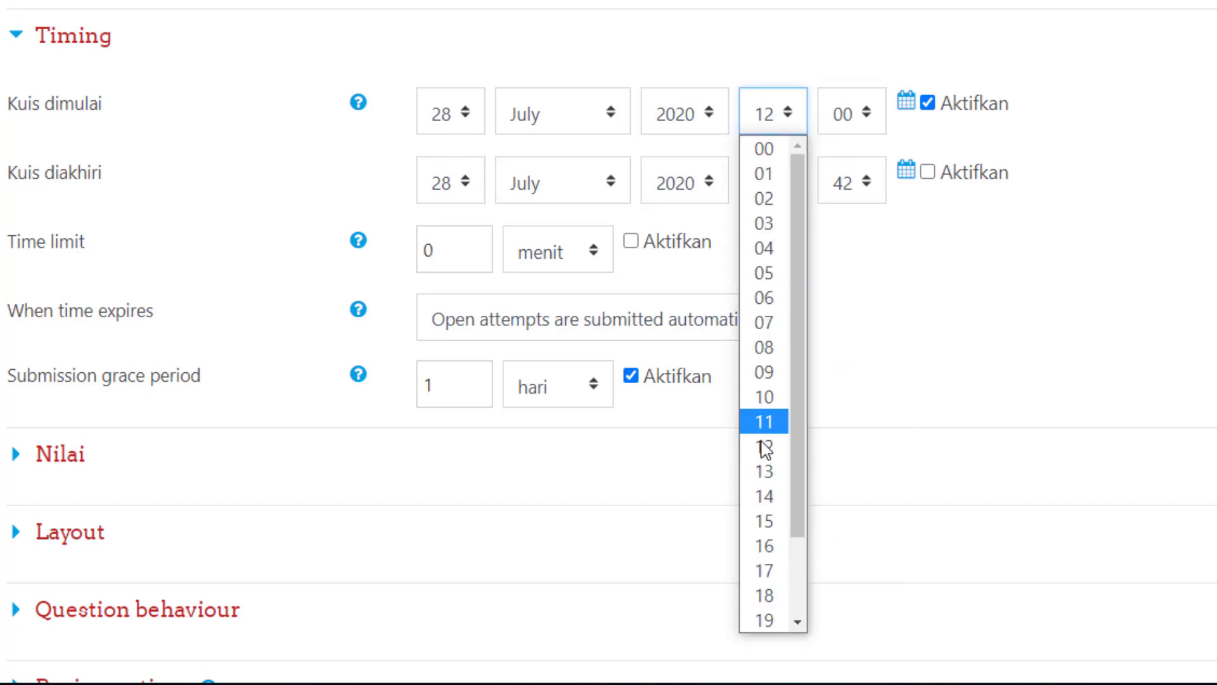
left_click(767, 501)
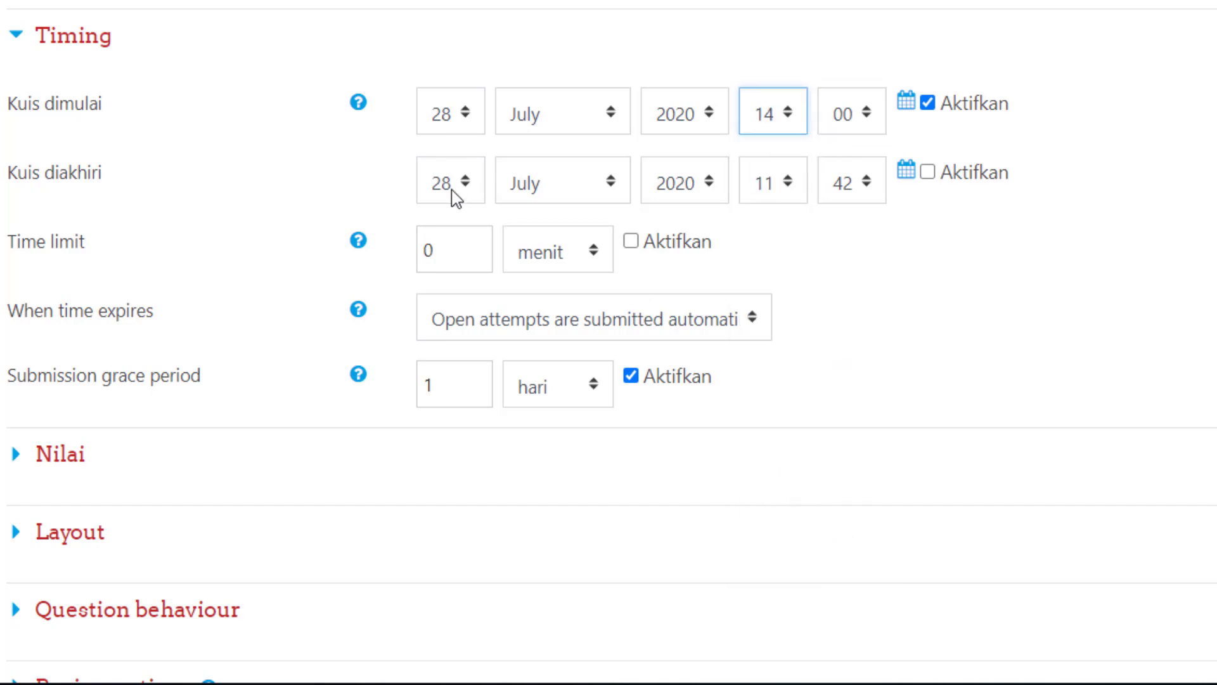
- Set the quiz closing time (Kuis diakhiri) to 16:00 and enable it
left_click(782, 183)
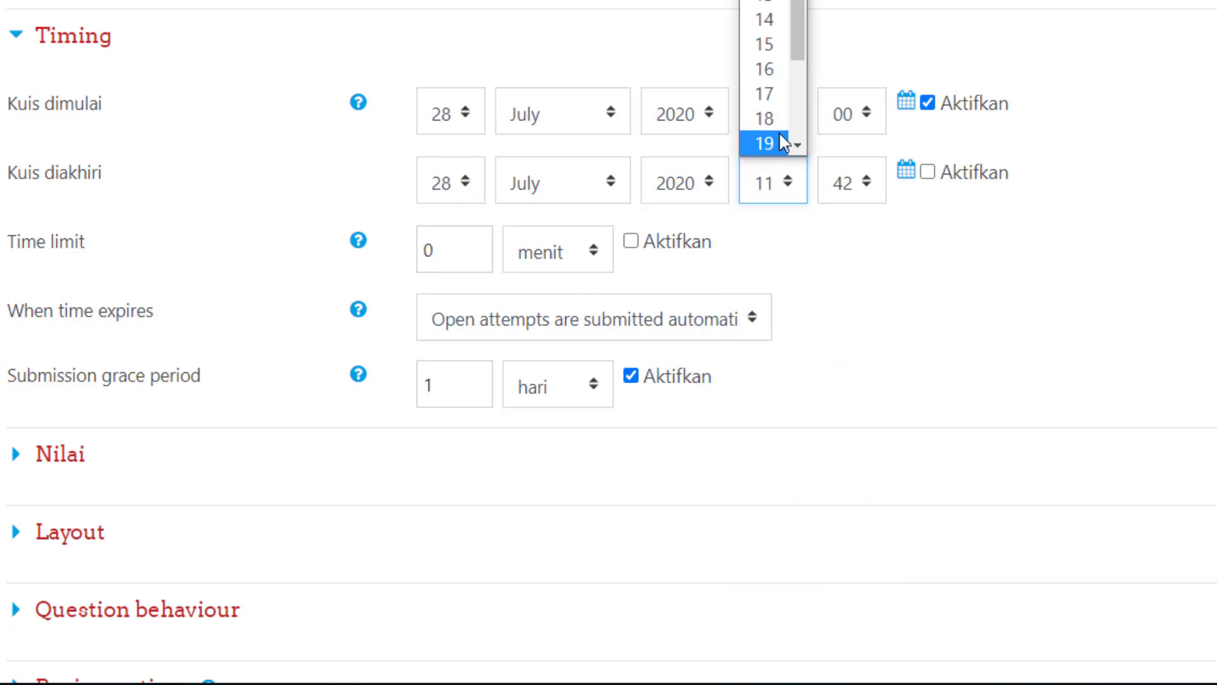
left_click(777, 70)
left_click(850, 184)
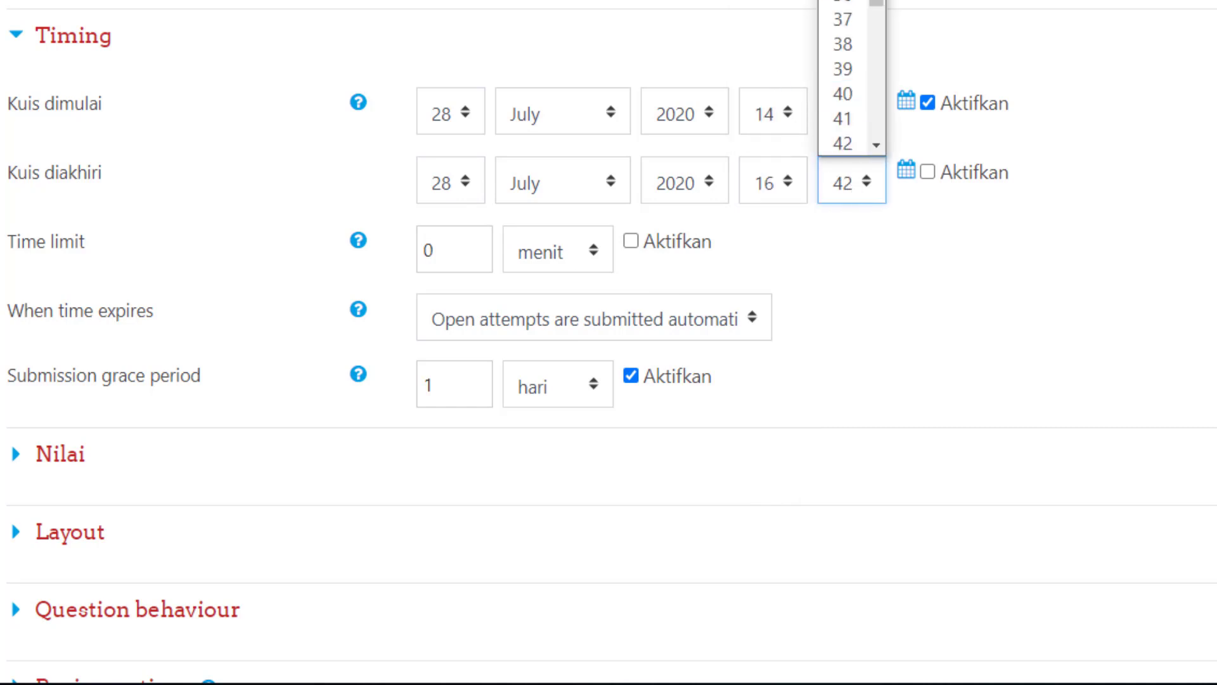
scroll(843, 76, "up", 5)
scroll(843, 76, "up", 3)
left_click(843, 19)
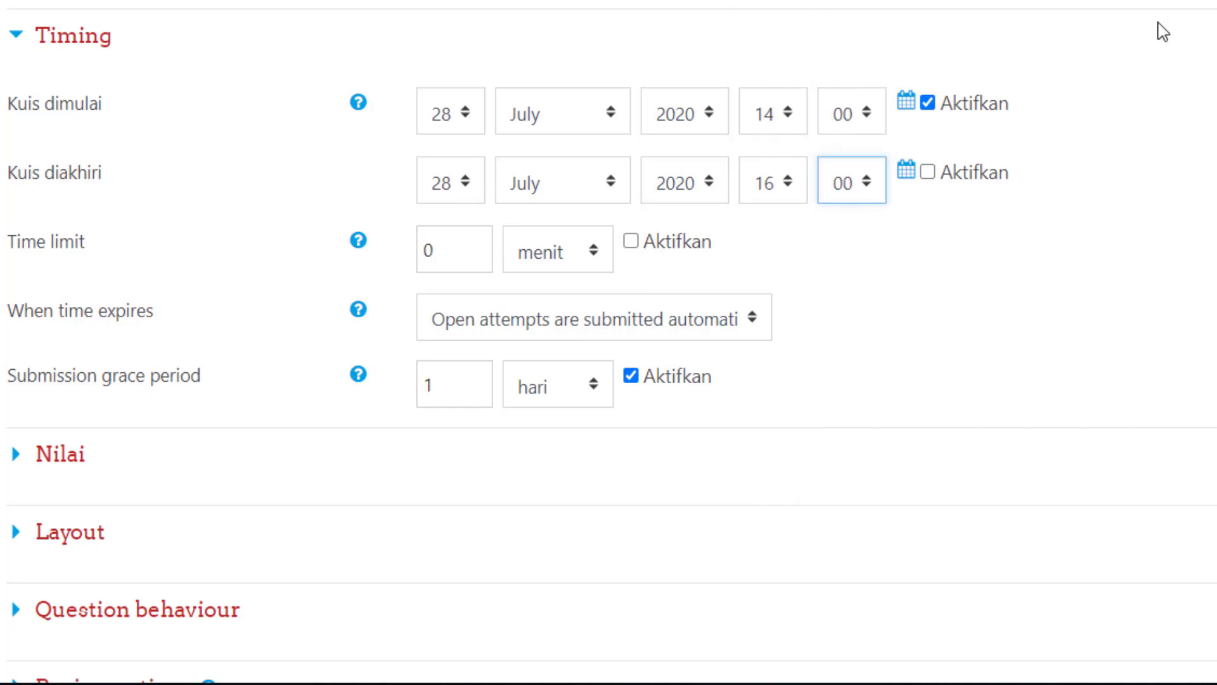
left_click(927, 171)
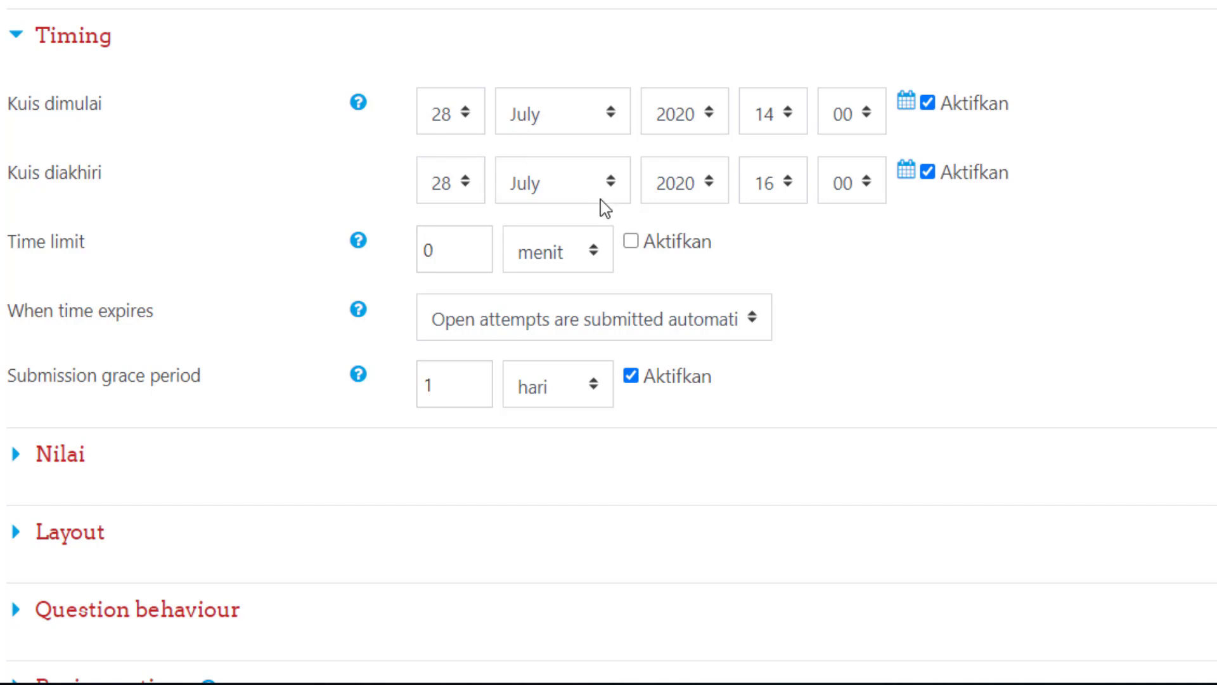
- Enable the quiz time limit and set it to 50 minutes (menit)
left_click(631, 242)
double_click(456, 259)
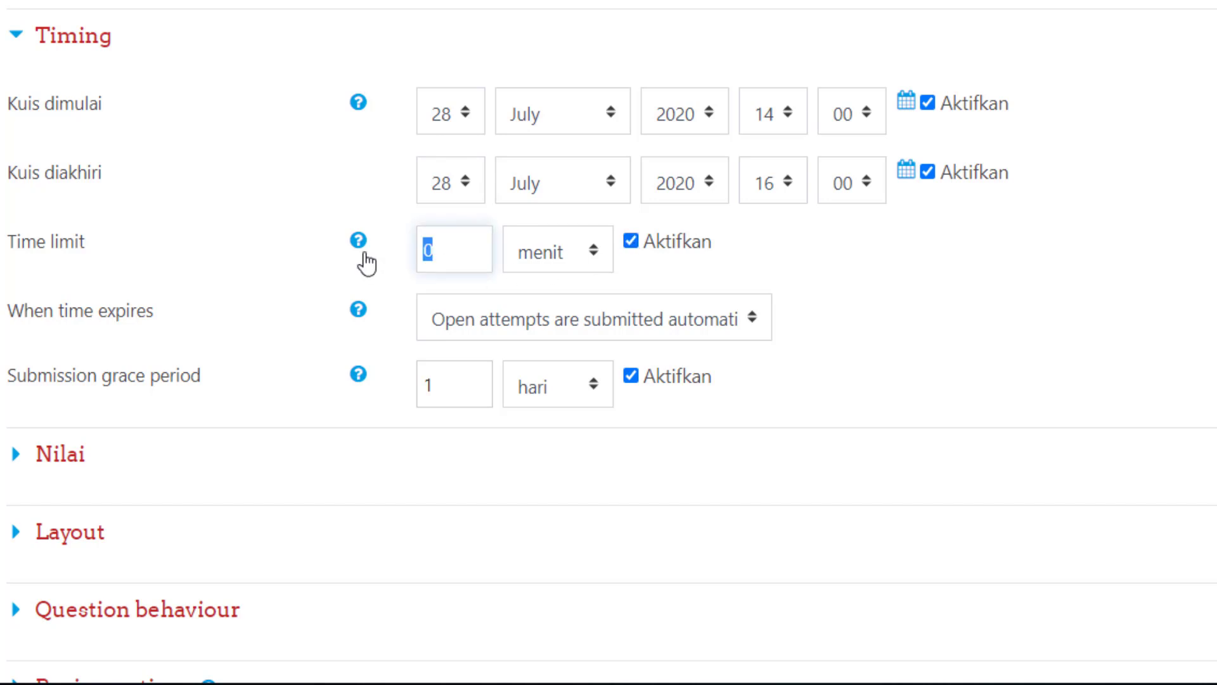
type("50")
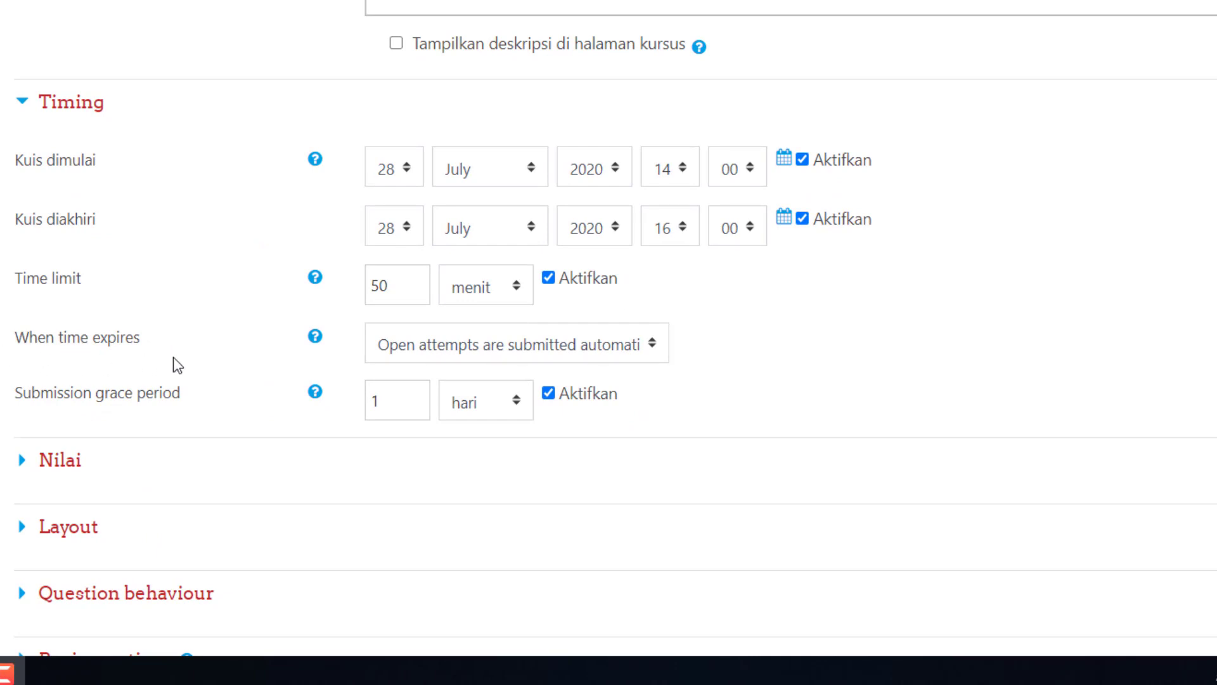
- Choose "Open attempts are submitted automatically" for when time expires and disable the submission grace period
left_click(524, 359)
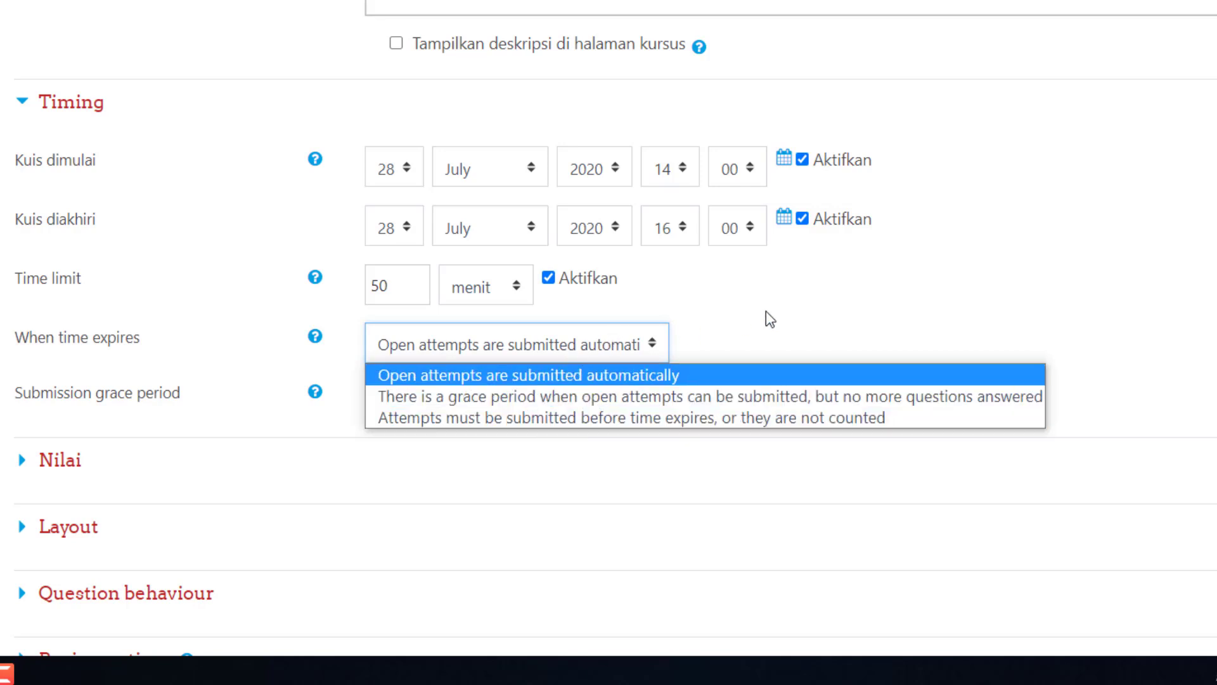
left_click(576, 378)
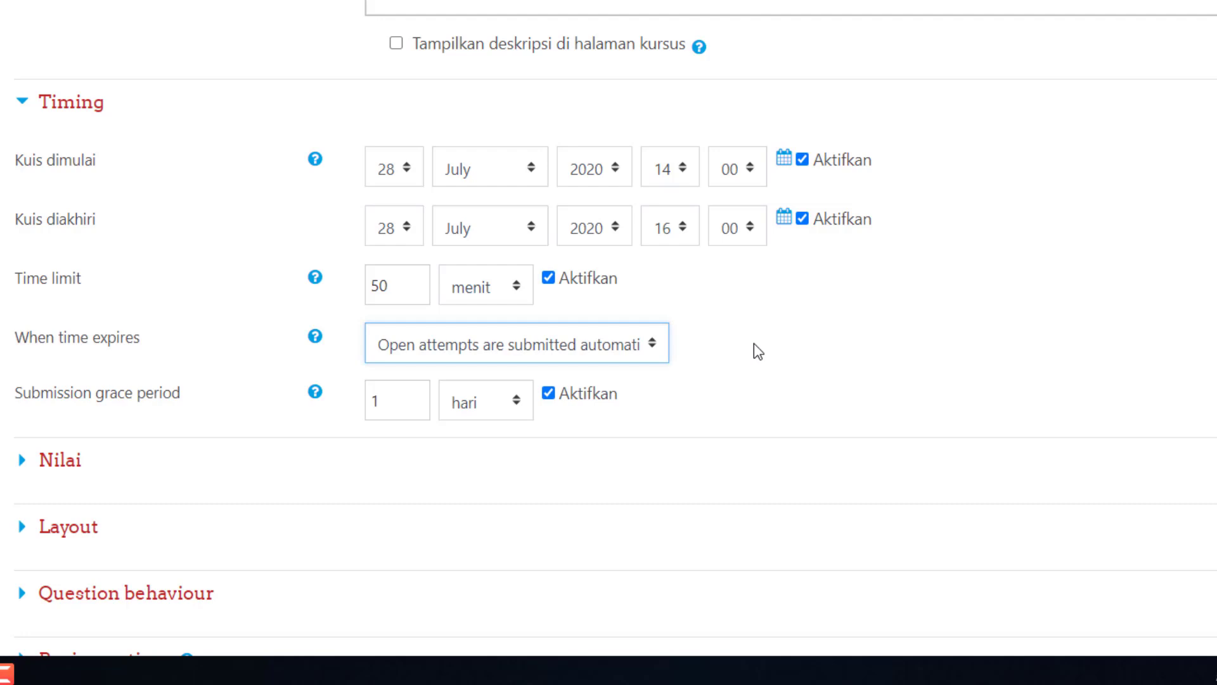
scroll(754, 344, "down", 3)
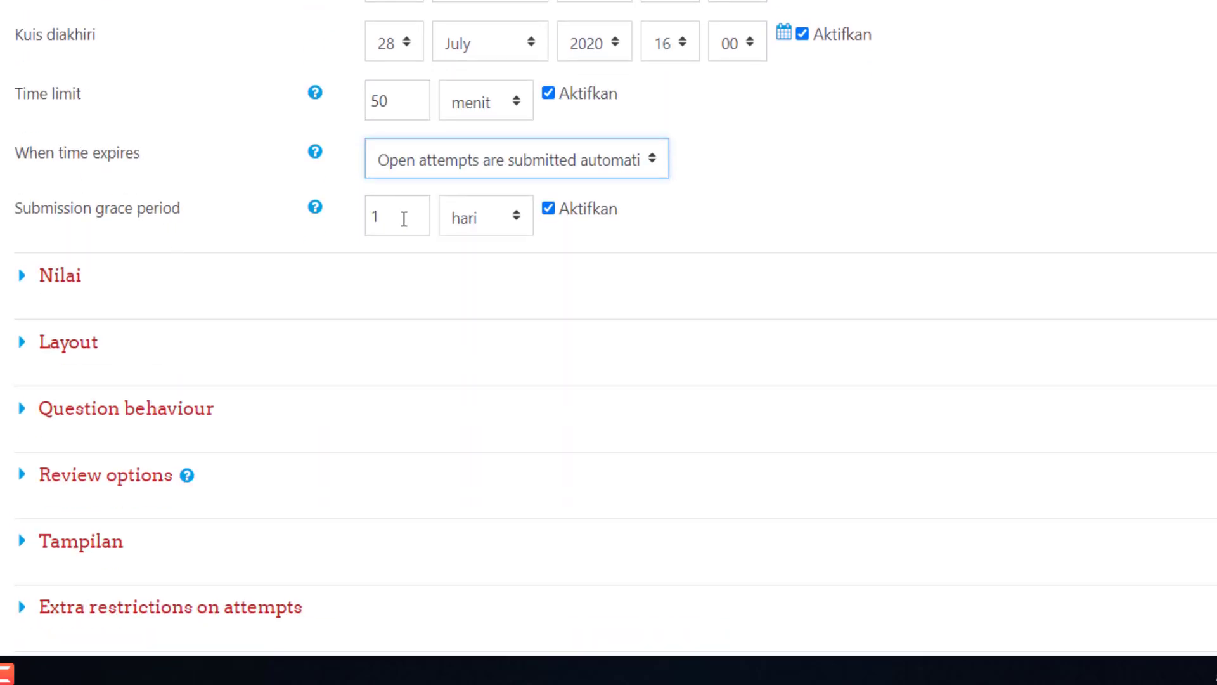
left_click(549, 209)
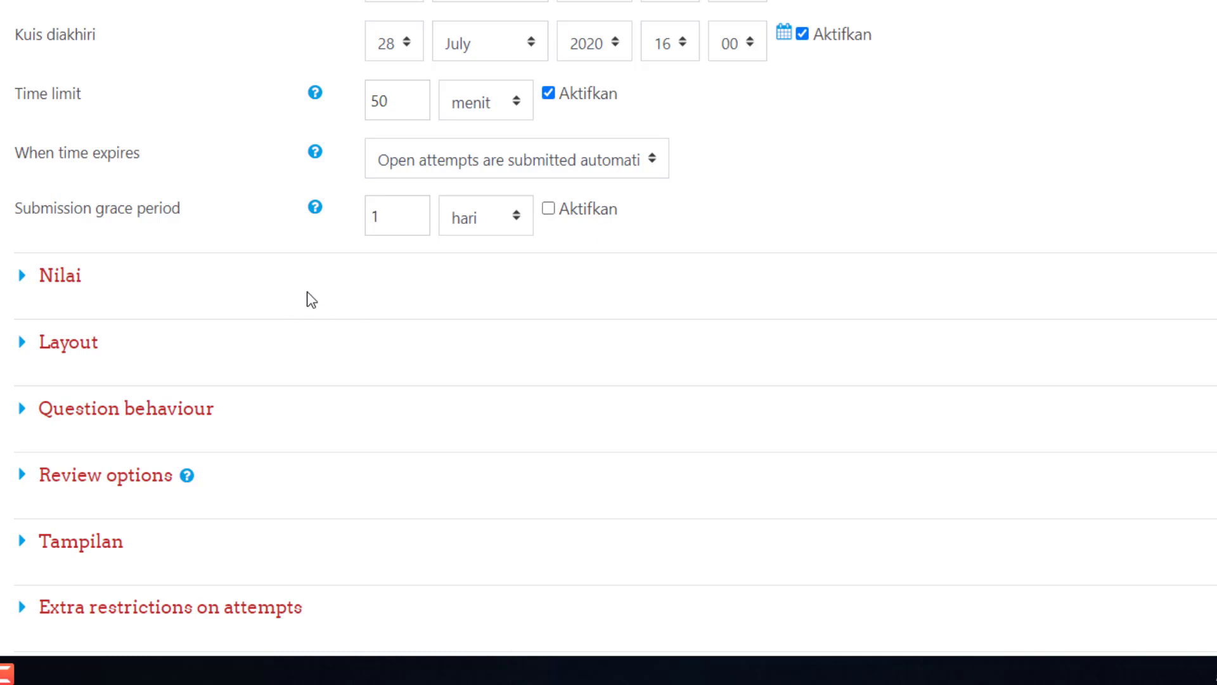
- Set the passing grade (Nilai untuk lulus) to 70 in the quiz's Nilai settings
left_click(68, 278)
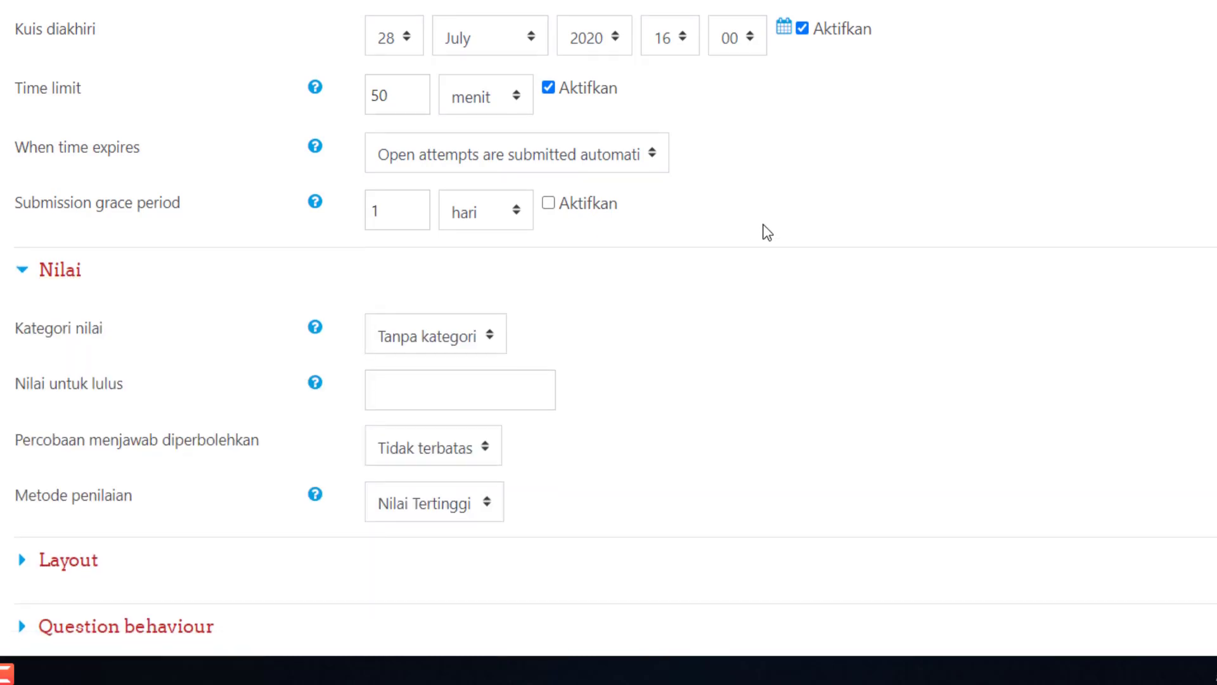
scroll(767, 233, "down", 3)
left_click(485, 162)
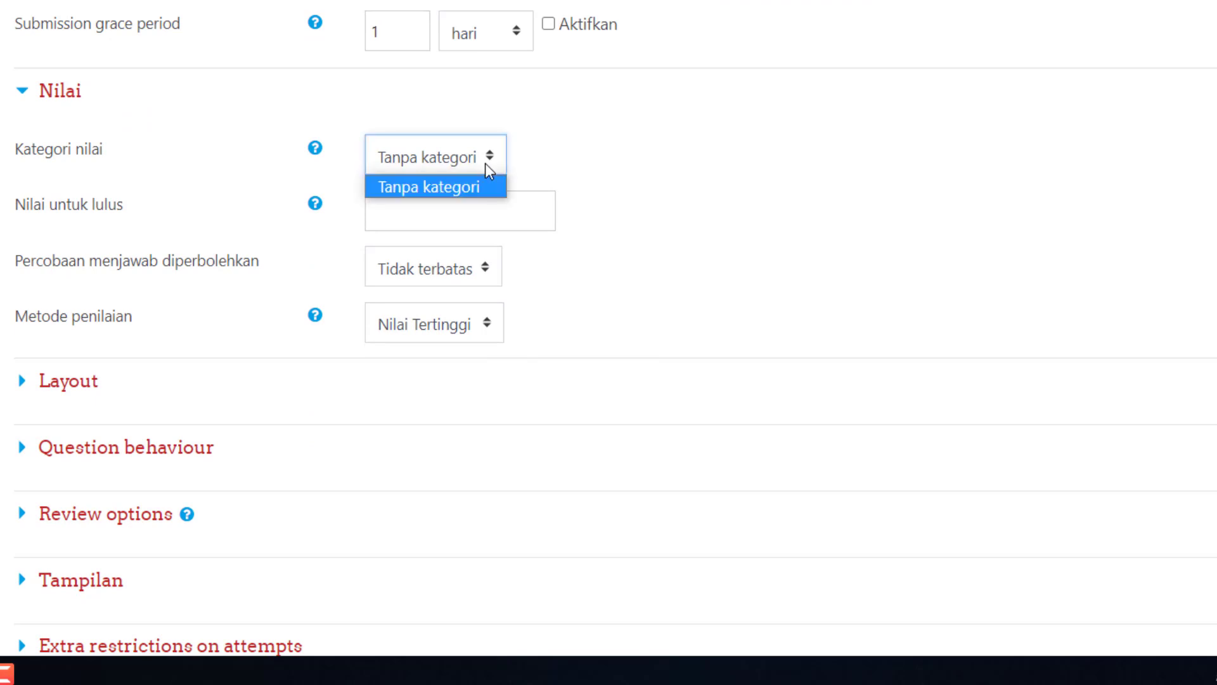
left_click(592, 166)
left_click(533, 212)
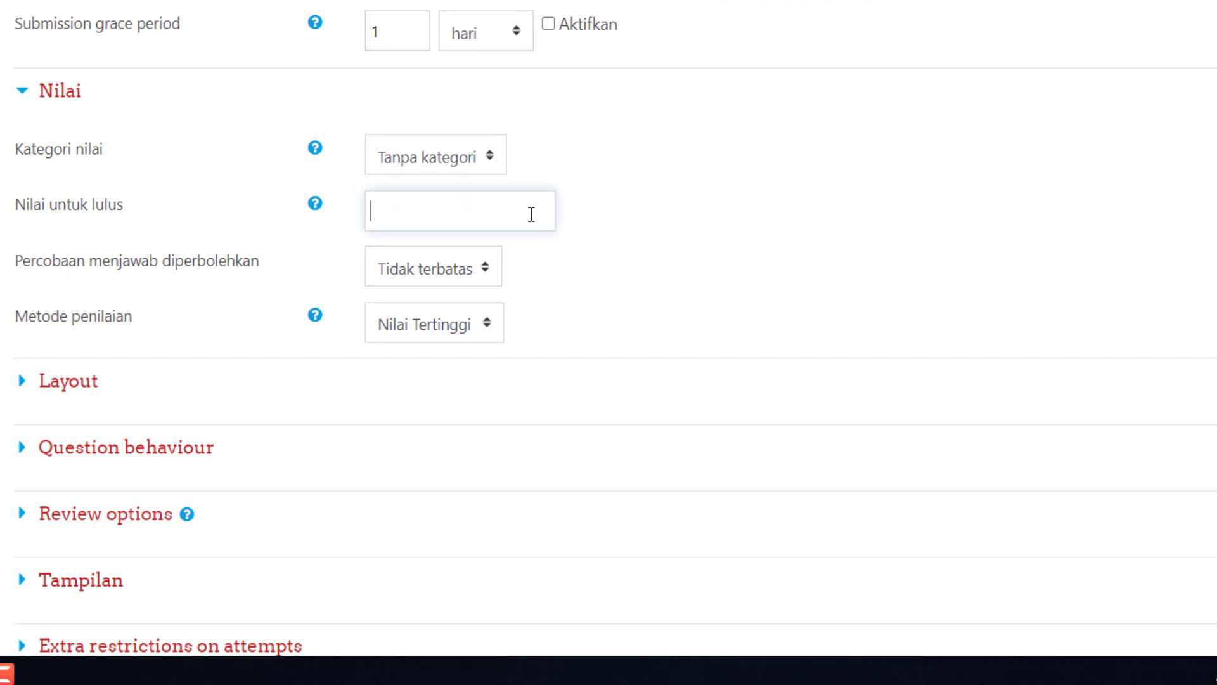
type("70")
scroll(696, 203, "down", 2)
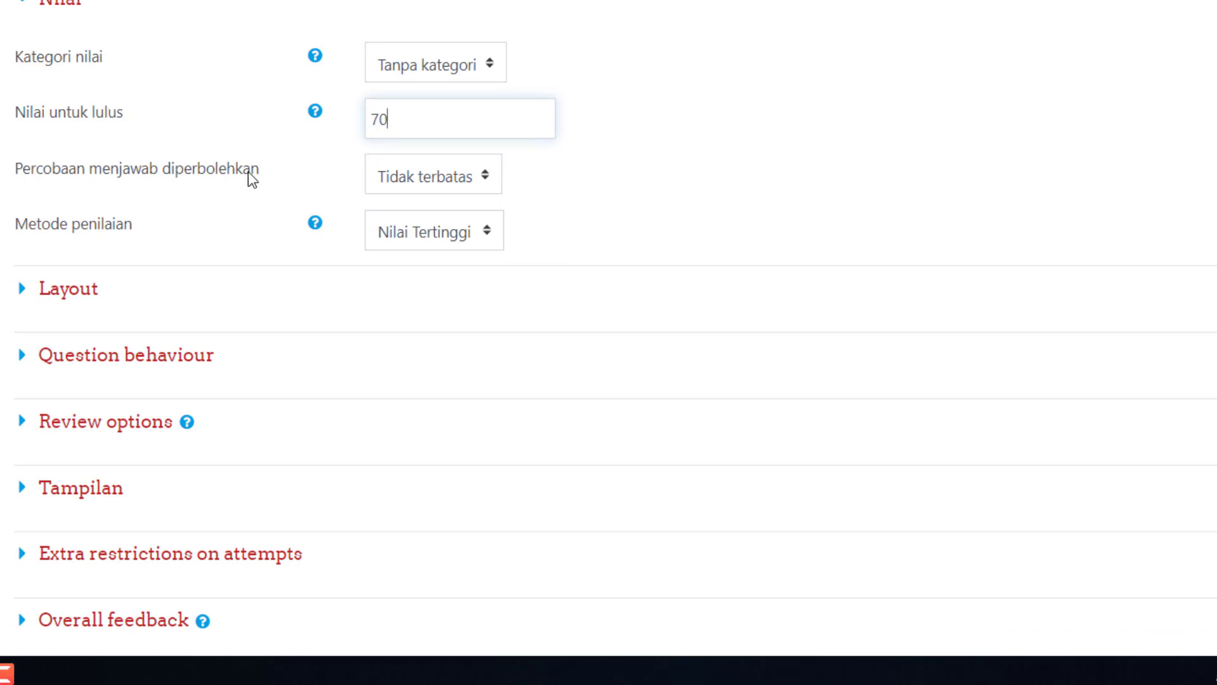
- Set the allowed attempts (Percobaan menjawab diperbolehkan) to 1 in the quiz's Nilai settings
key("Tab")
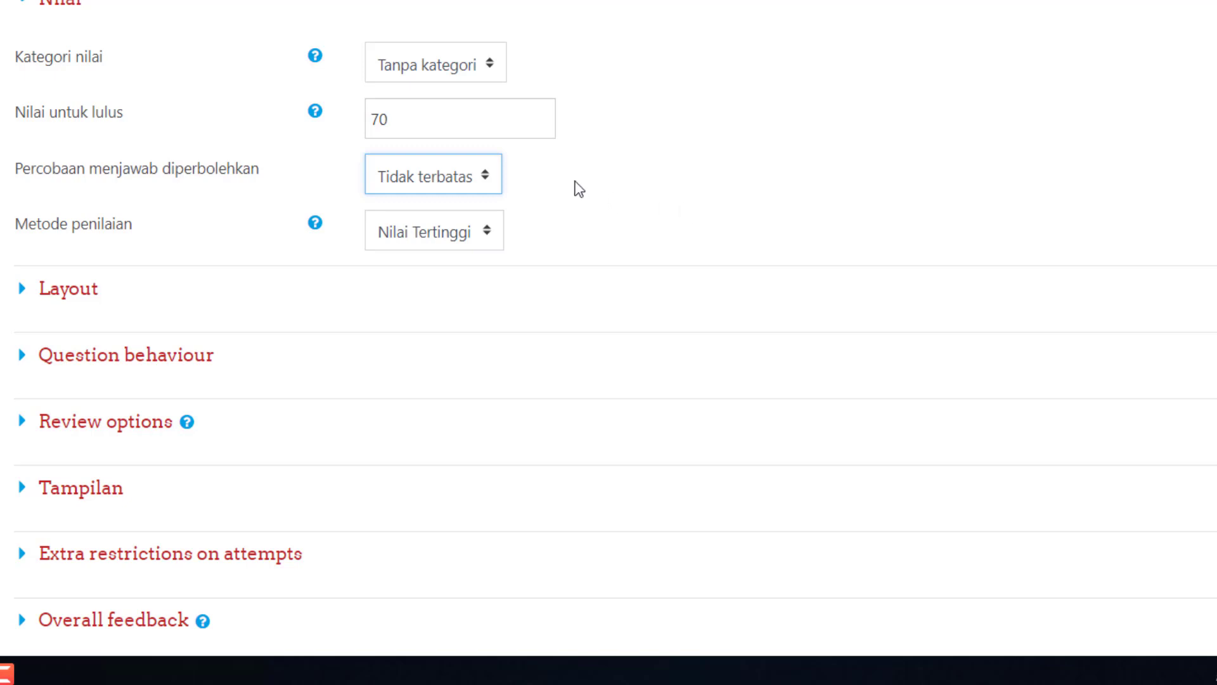
left_click(469, 184)
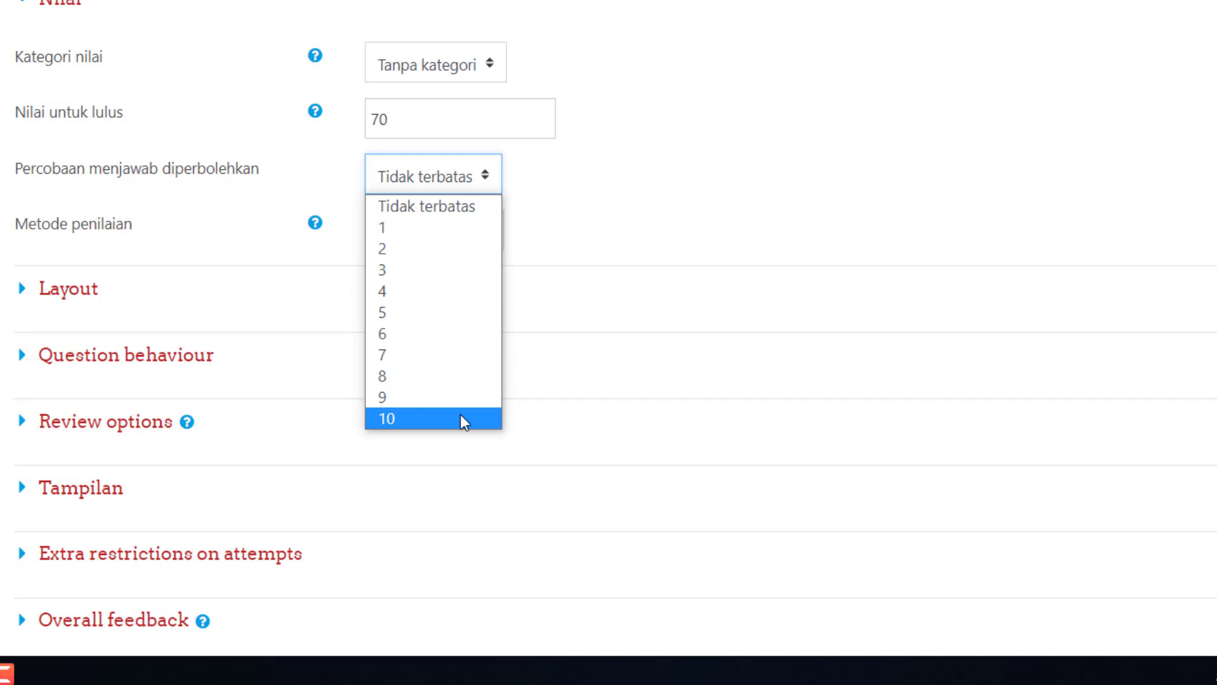
left_click(422, 228)
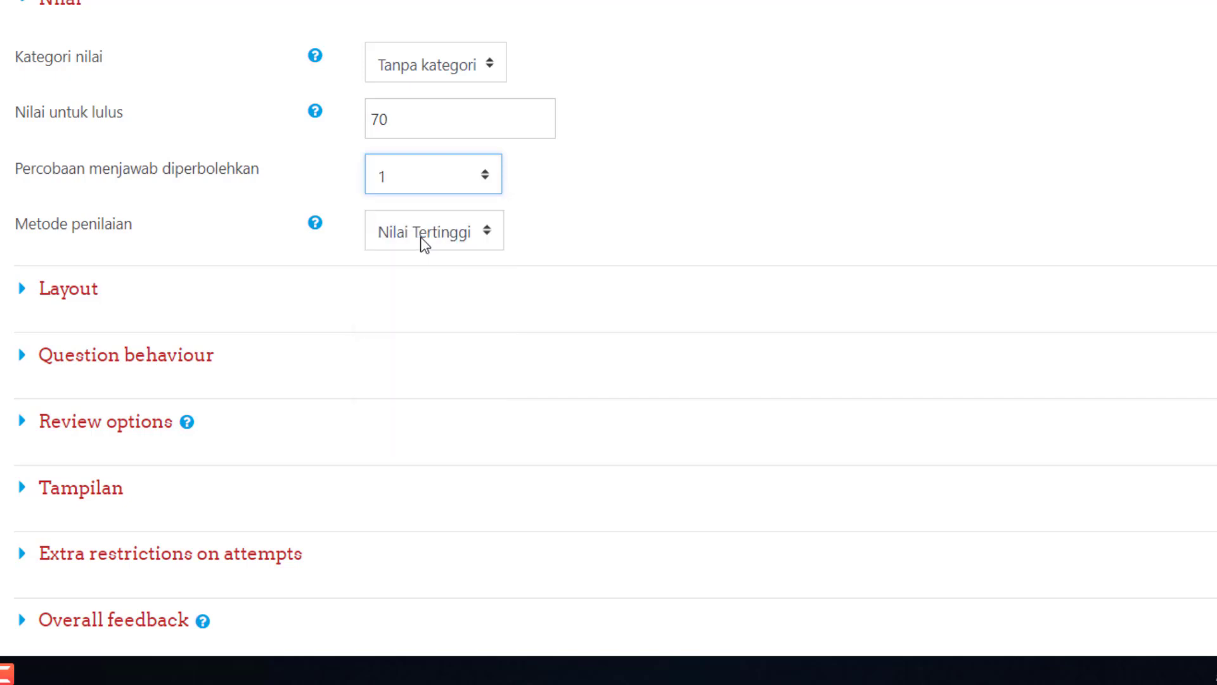
- Temporarily allow 2 attempts to view the grading method (Metode penilaian) choices, and restore the allowed attempts to 1
left_click(477, 183)
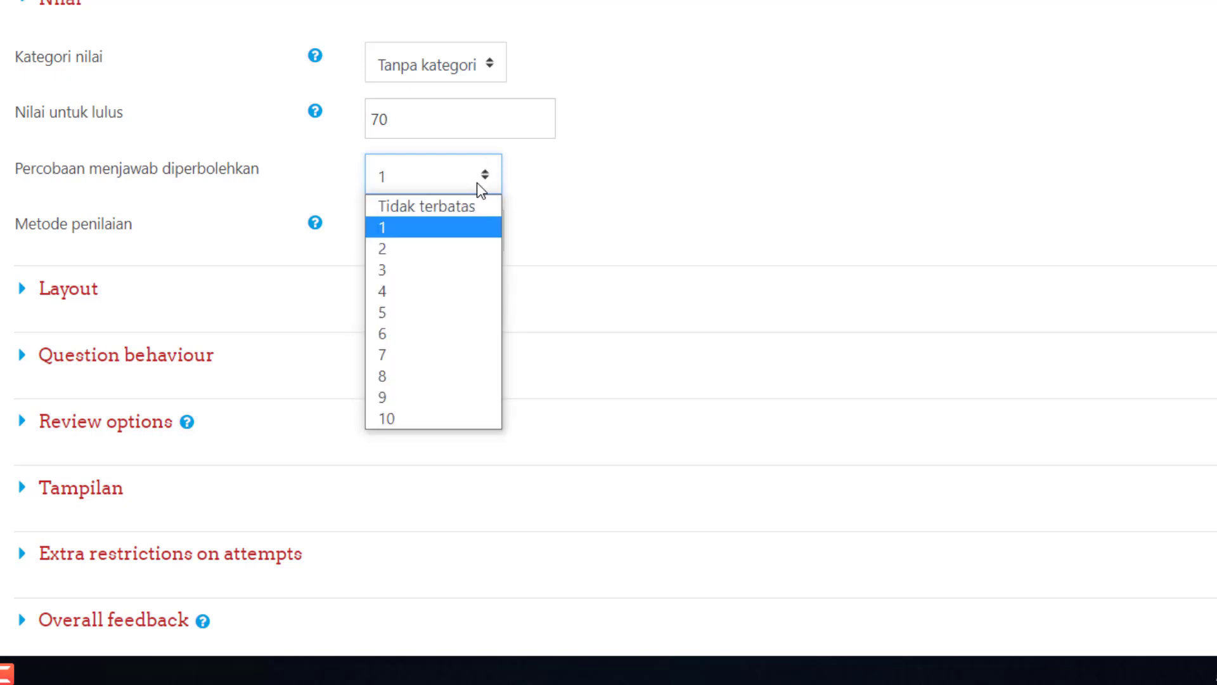
left_click(456, 248)
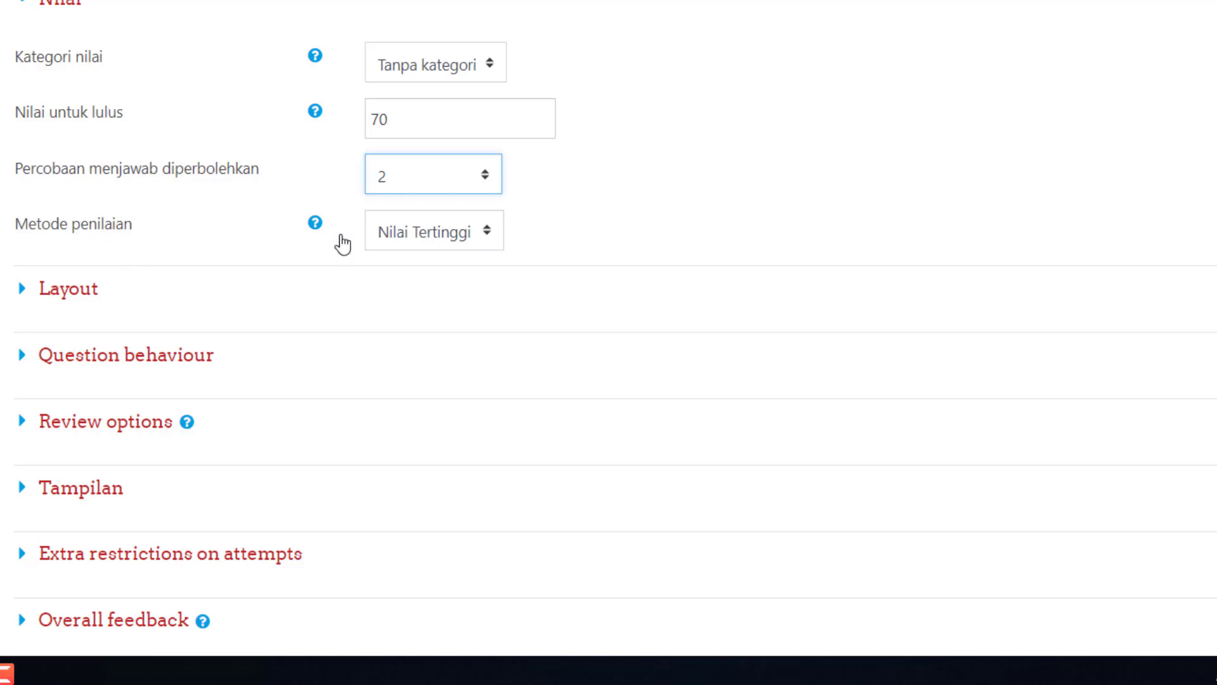
left_click(457, 249)
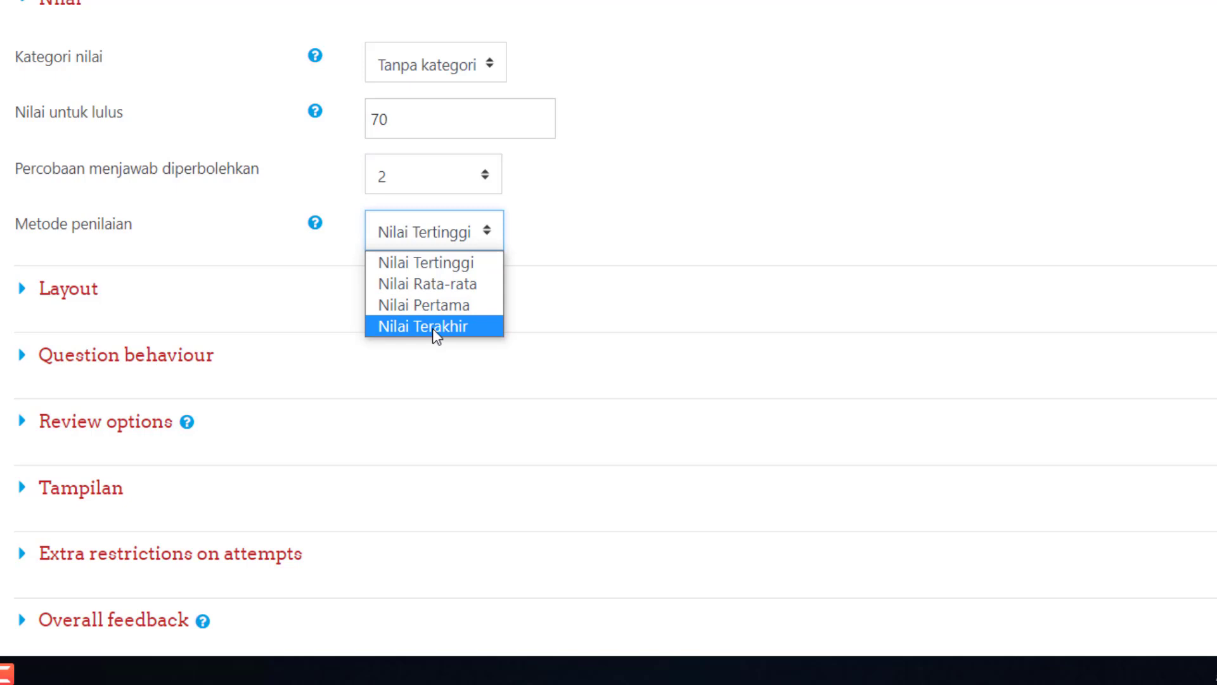
left_click(523, 235)
left_click(484, 184)
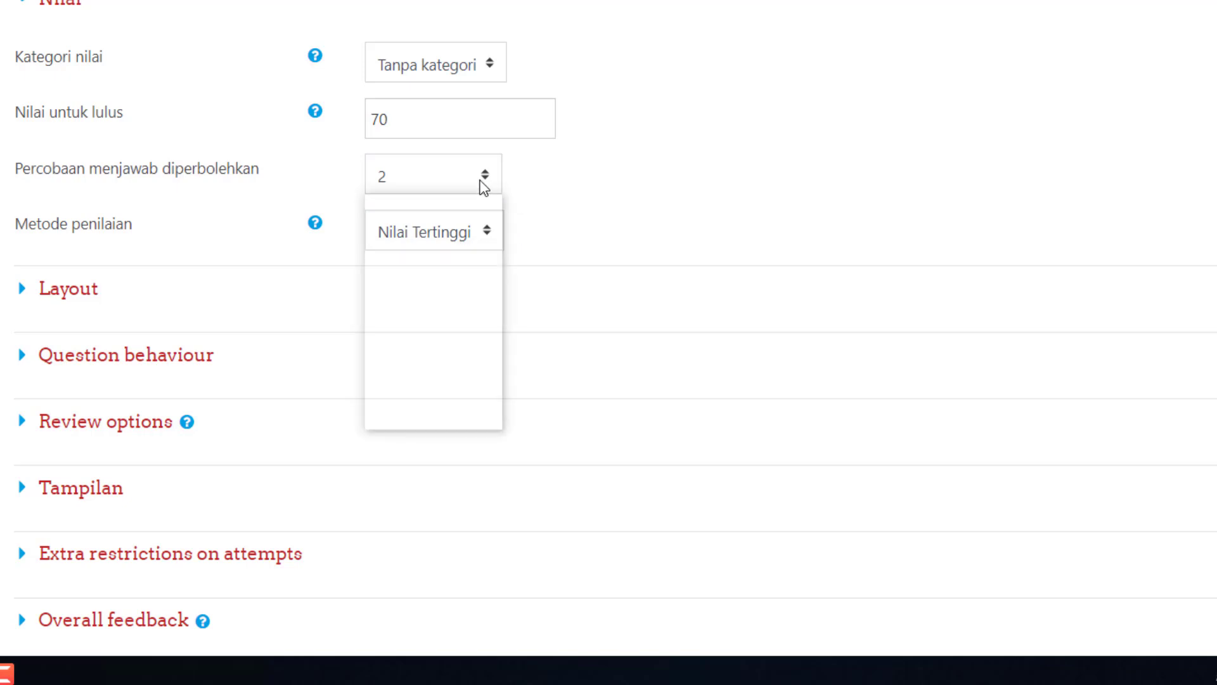
left_click(447, 225)
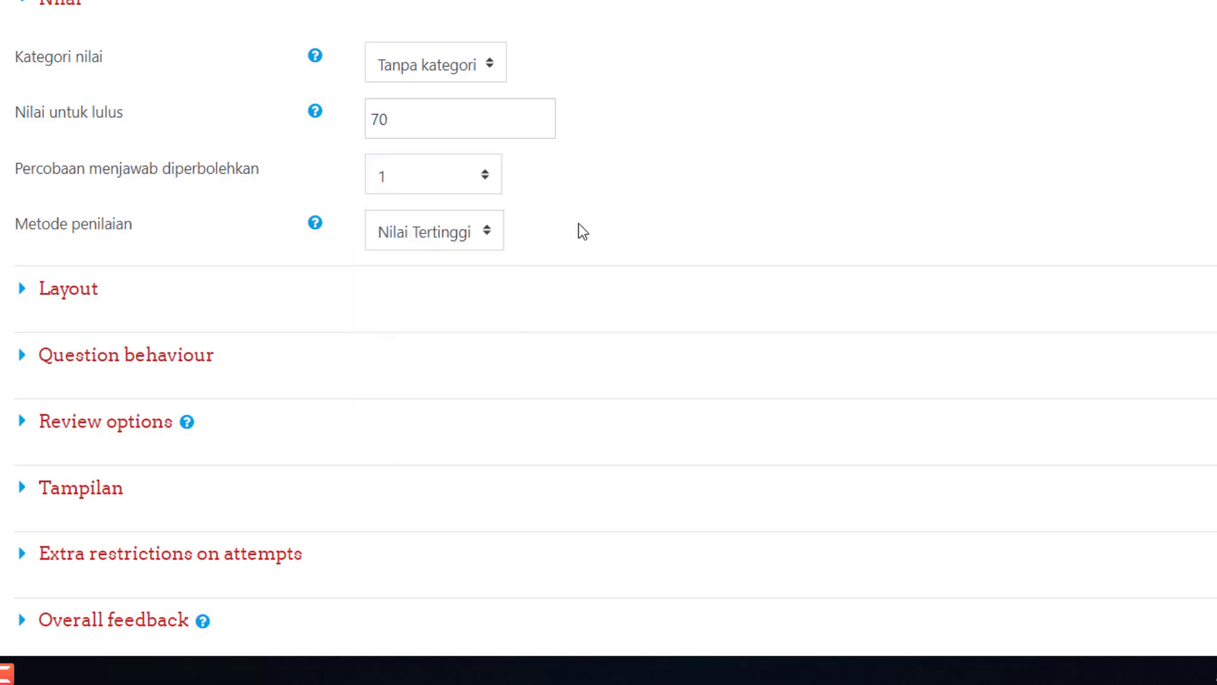
- Expand the Layout settings and choose "Every question" for New page
scroll(580, 231, "down", 4)
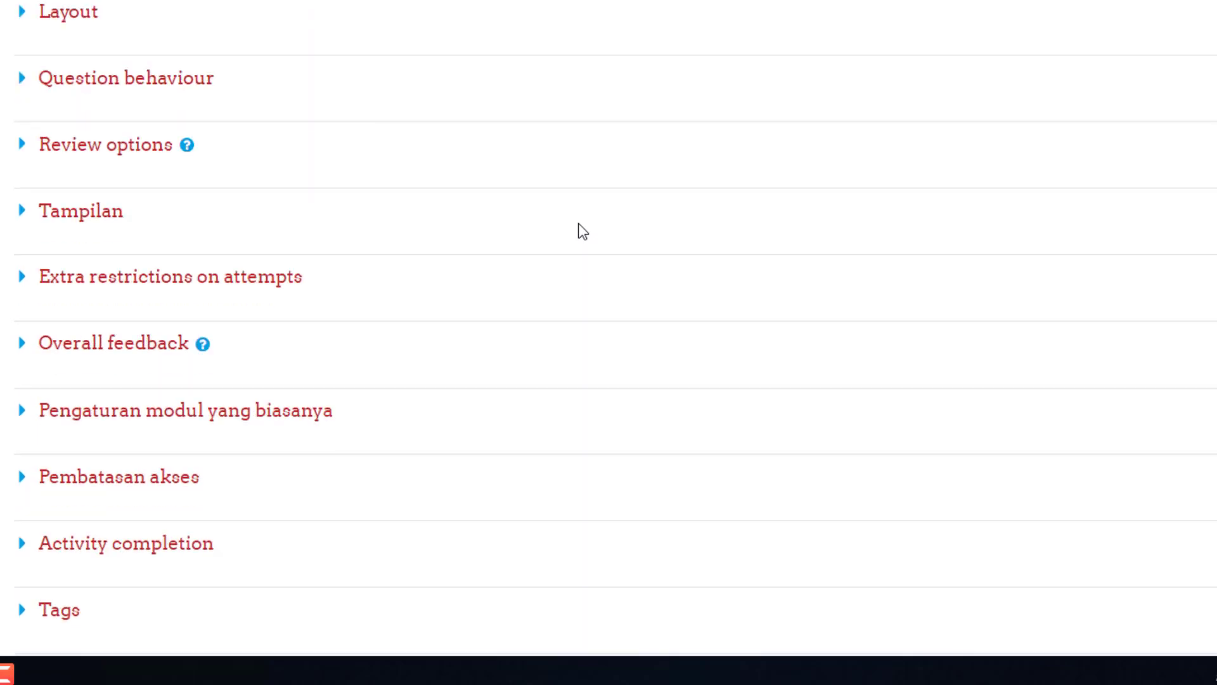
left_click(50, 14)
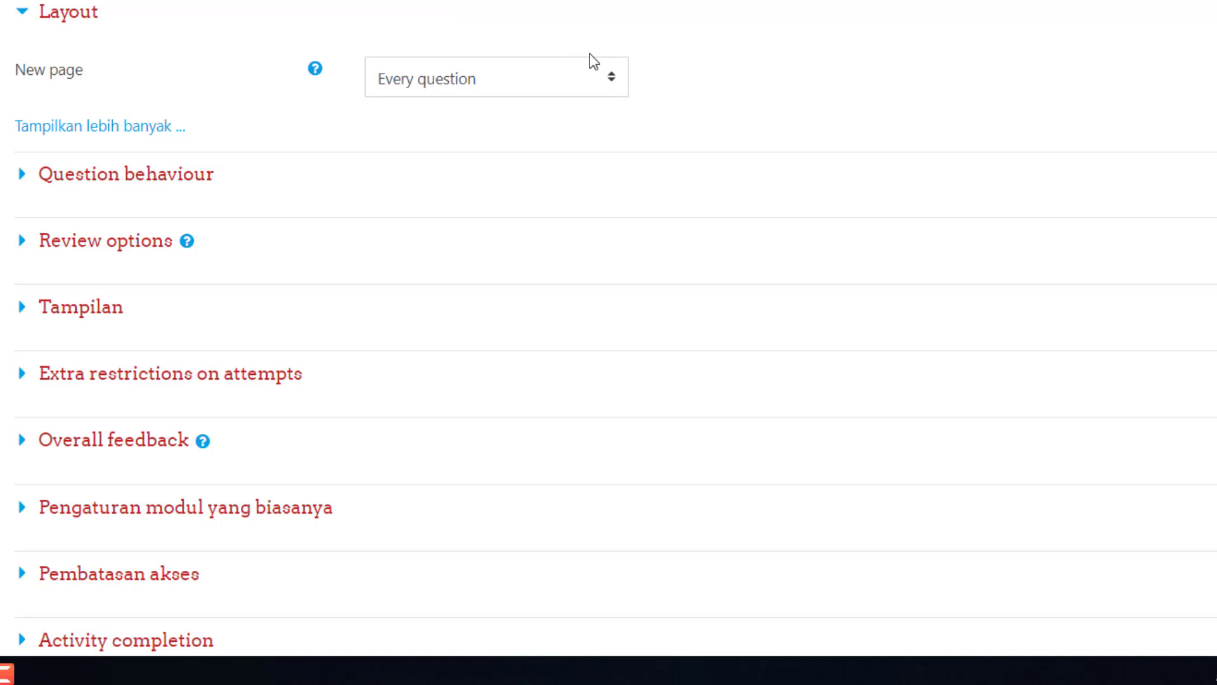
left_click(596, 89)
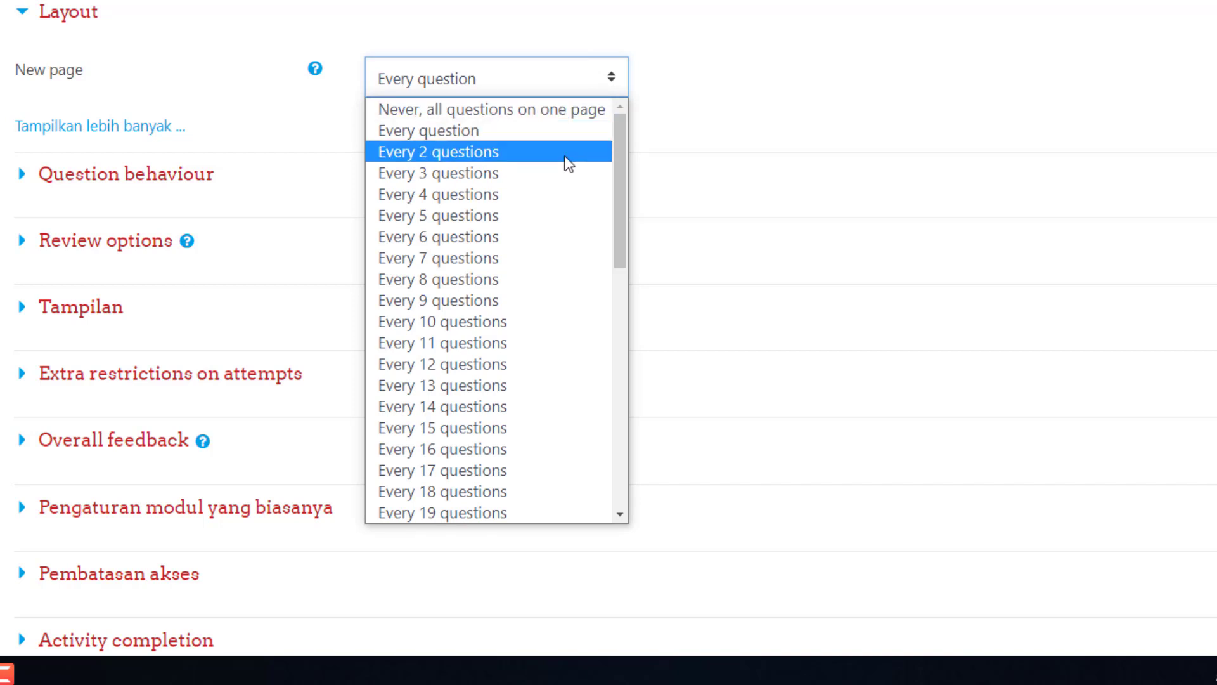
left_click(558, 131)
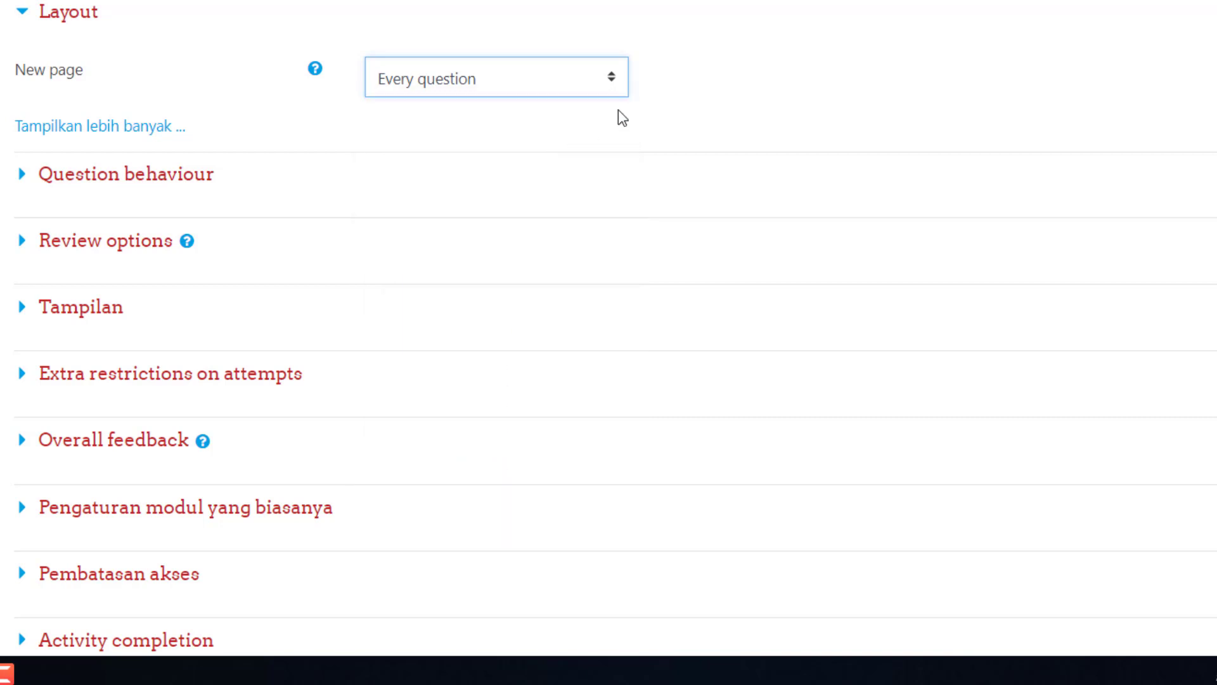
- Set the quiz's completion tracking to "Show activity as complete when conditions are met" and try to save the quiz and return to the course
scroll(679, 100, "down", 1)
scroll(527, 98, "down", 2)
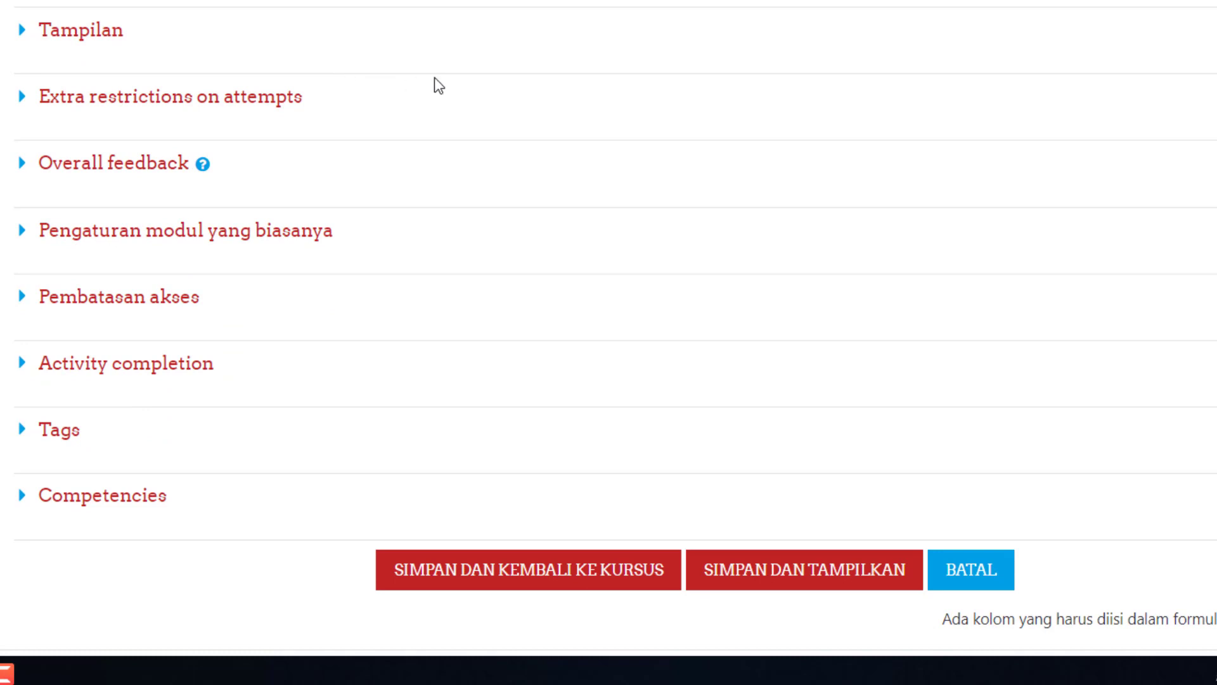
scroll(437, 82, "down", 2)
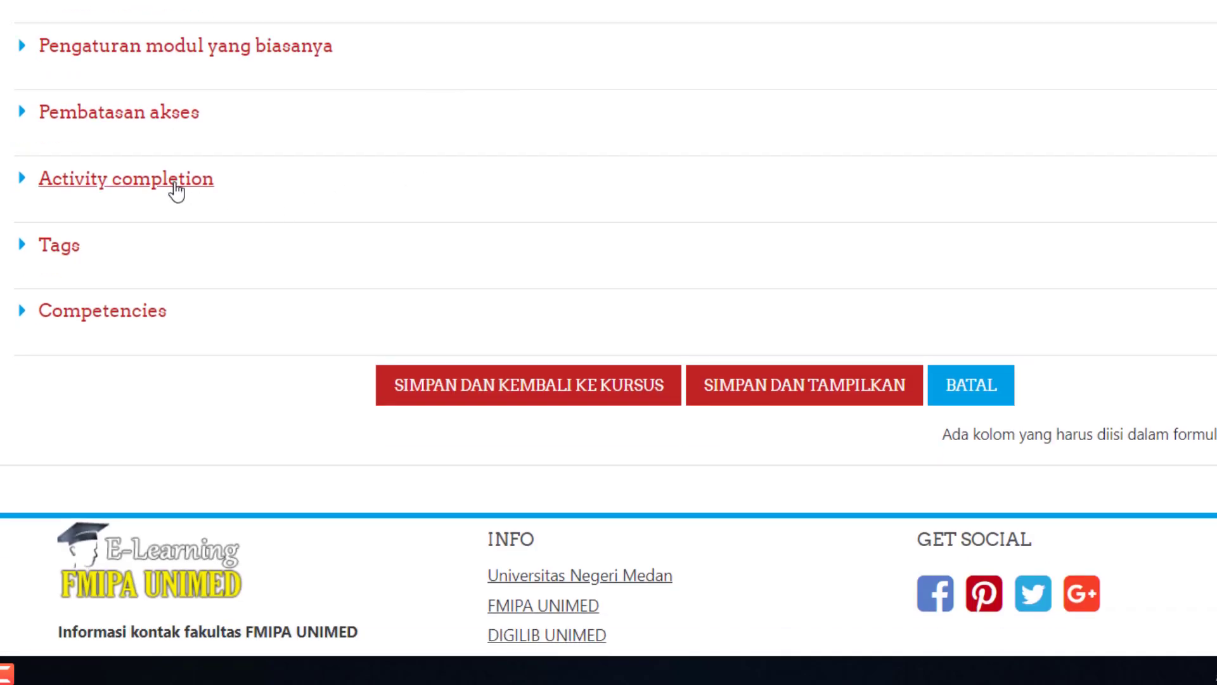
left_click(174, 189)
left_click(478, 250)
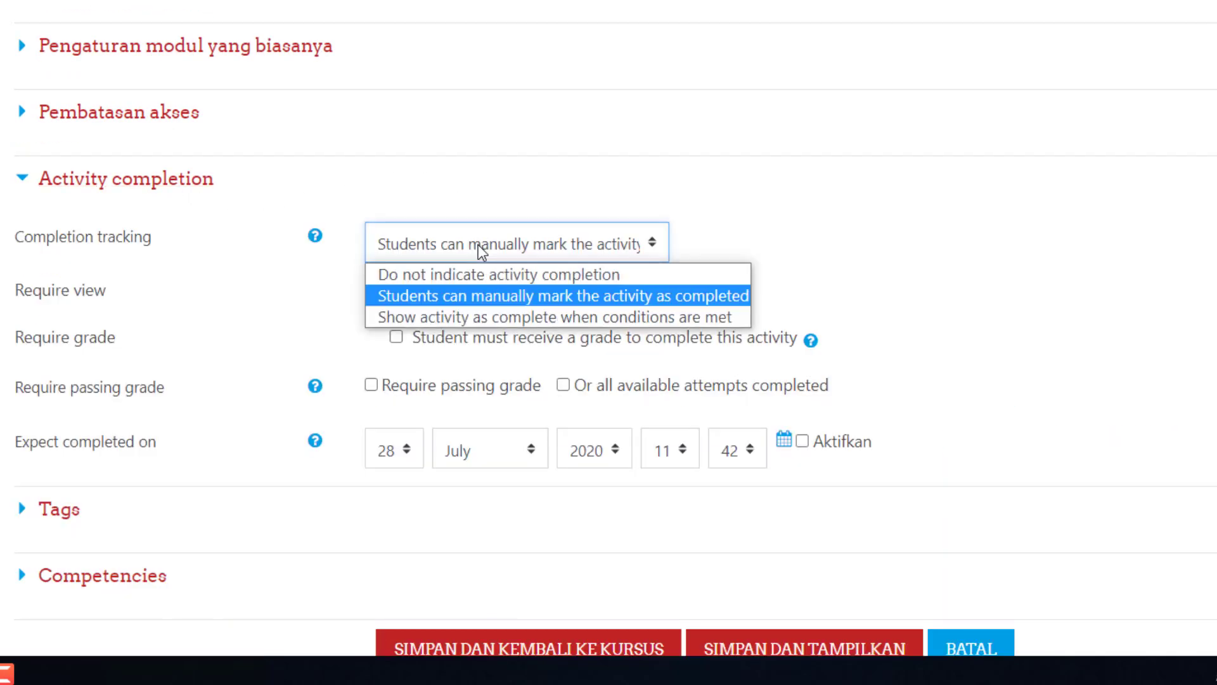
left_click(473, 319)
scroll(215, 261, "down", 4)
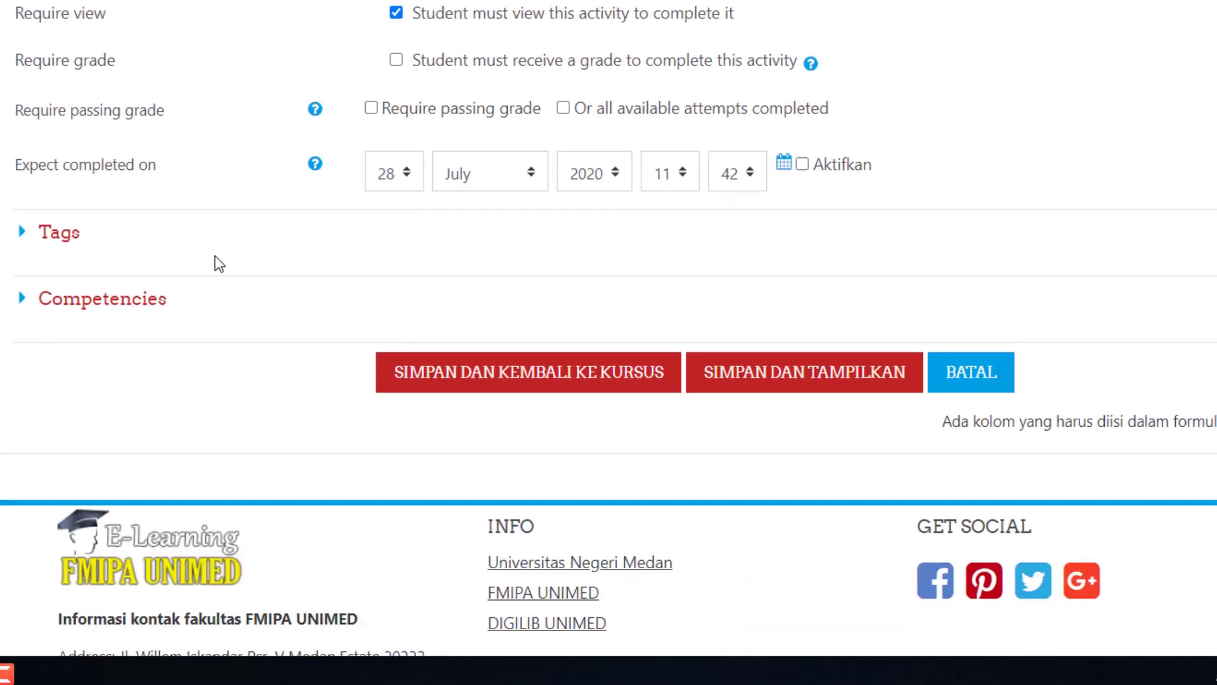
left_click(476, 382)
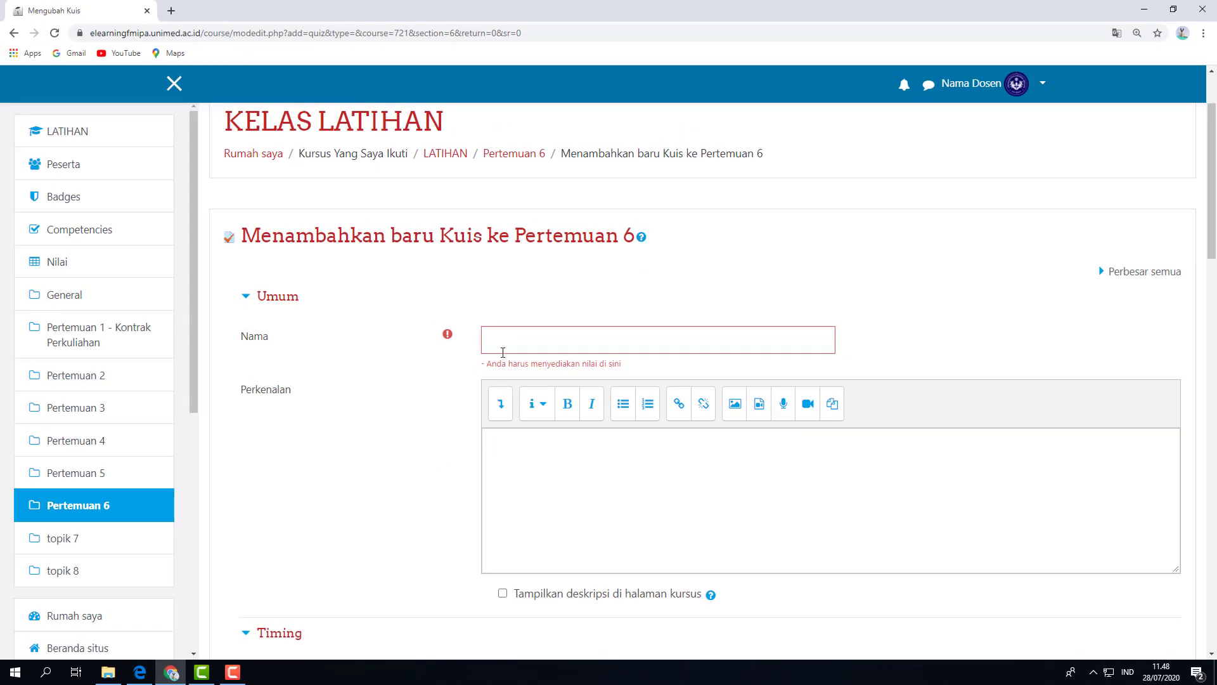
- Name the quiz "Quiz - Pertemuan 6" and try to save it again
left_click(507, 340)
scroll(834, 276, "down", 2)
scroll(835, 276, "up", 2)
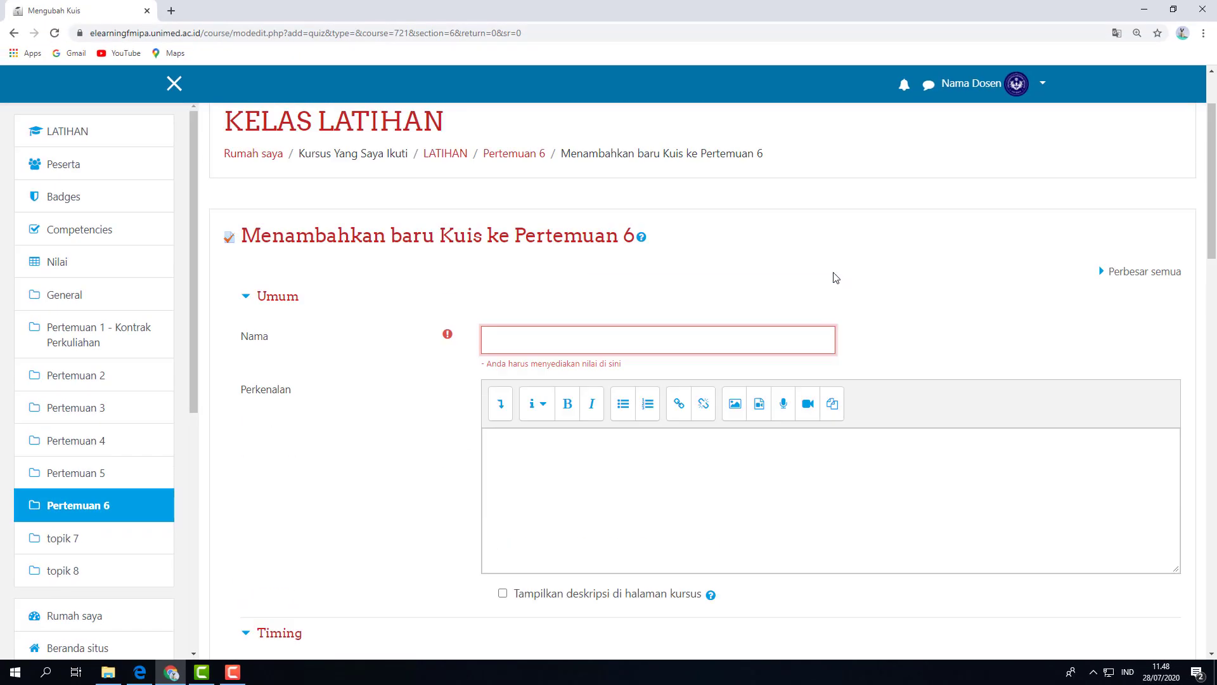
type("Quiz - Pertemuan 6")
scroll(834, 277, "down", 15)
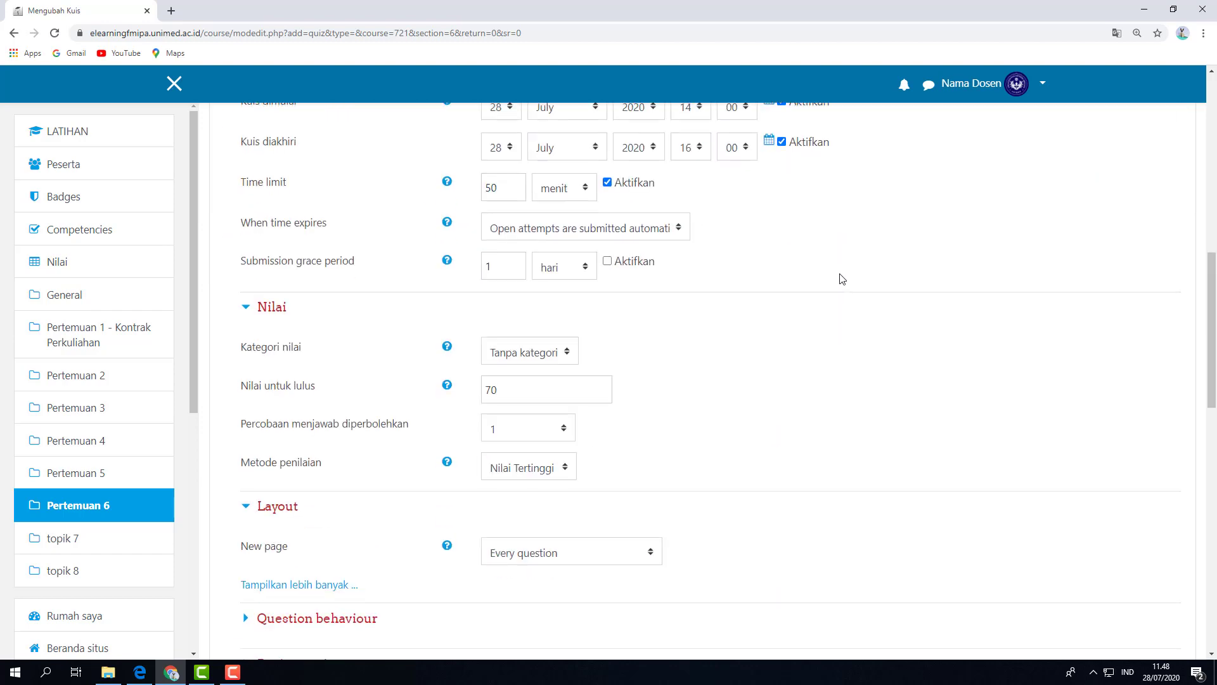
left_click(589, 348)
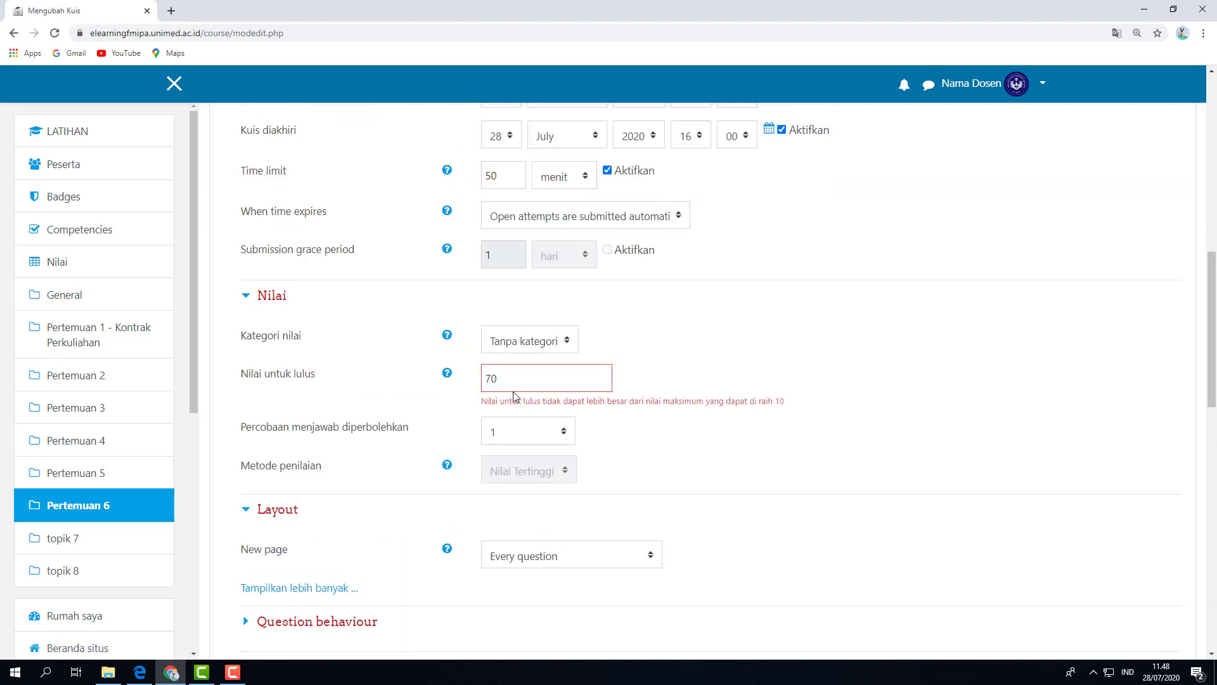
- Set the passing grade (Nilai untuk lulus) to 7 and save the quiz, returning to the course
left_click_drag(517, 381, 442, 382)
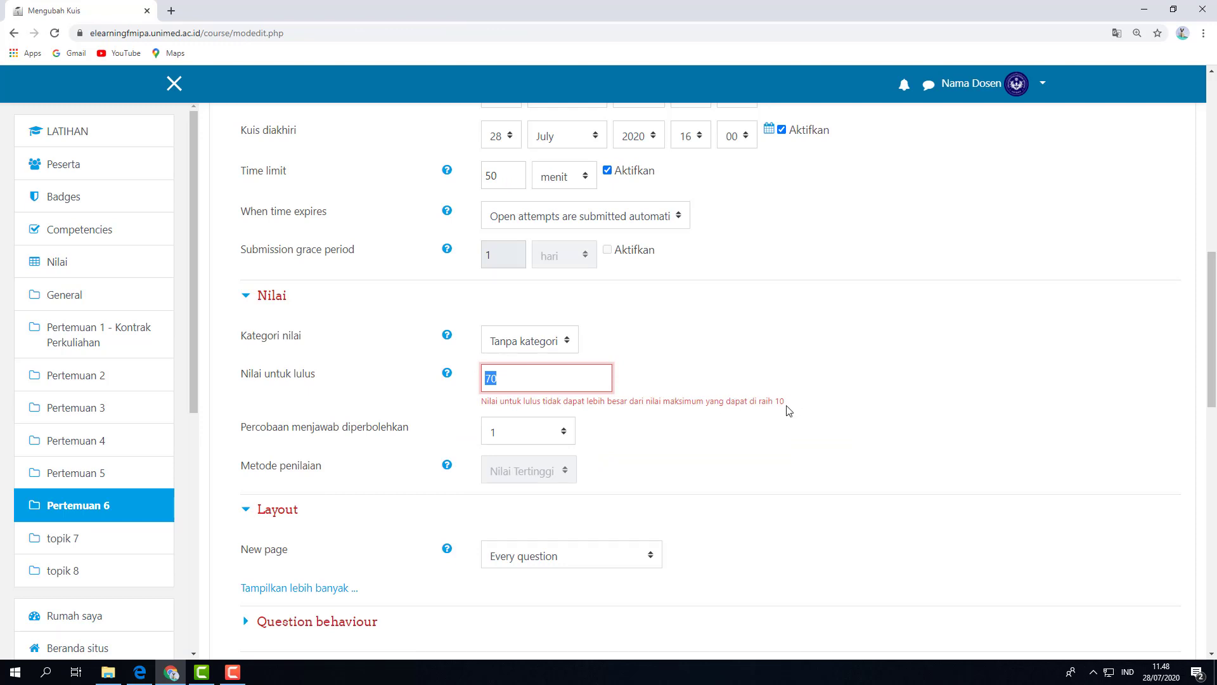
type("7")
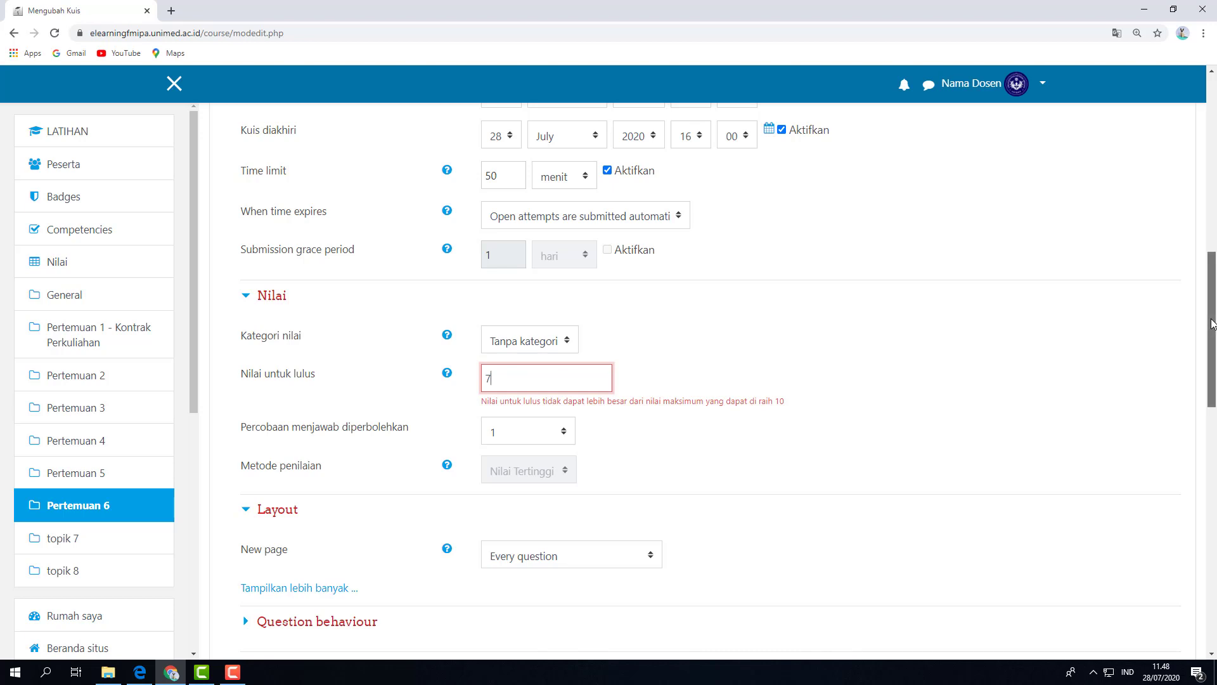
left_click_drag(1211, 323, 1210, 379)
scroll(810, 558, "down", 10)
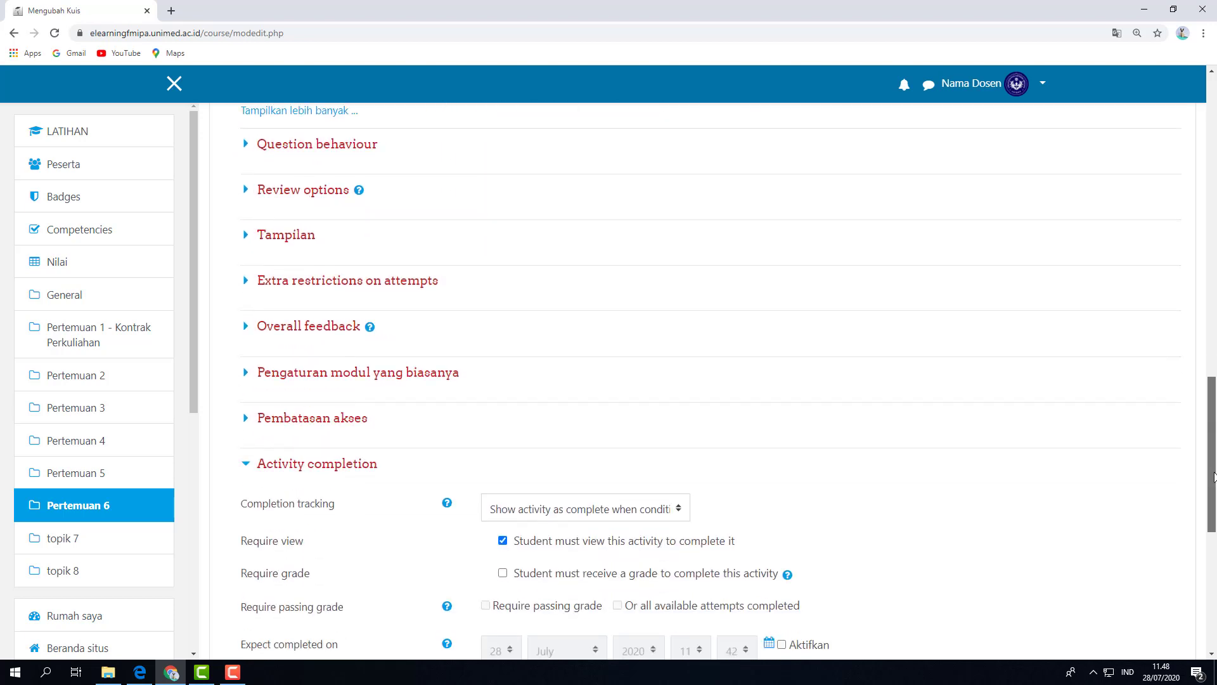
left_click(583, 447)
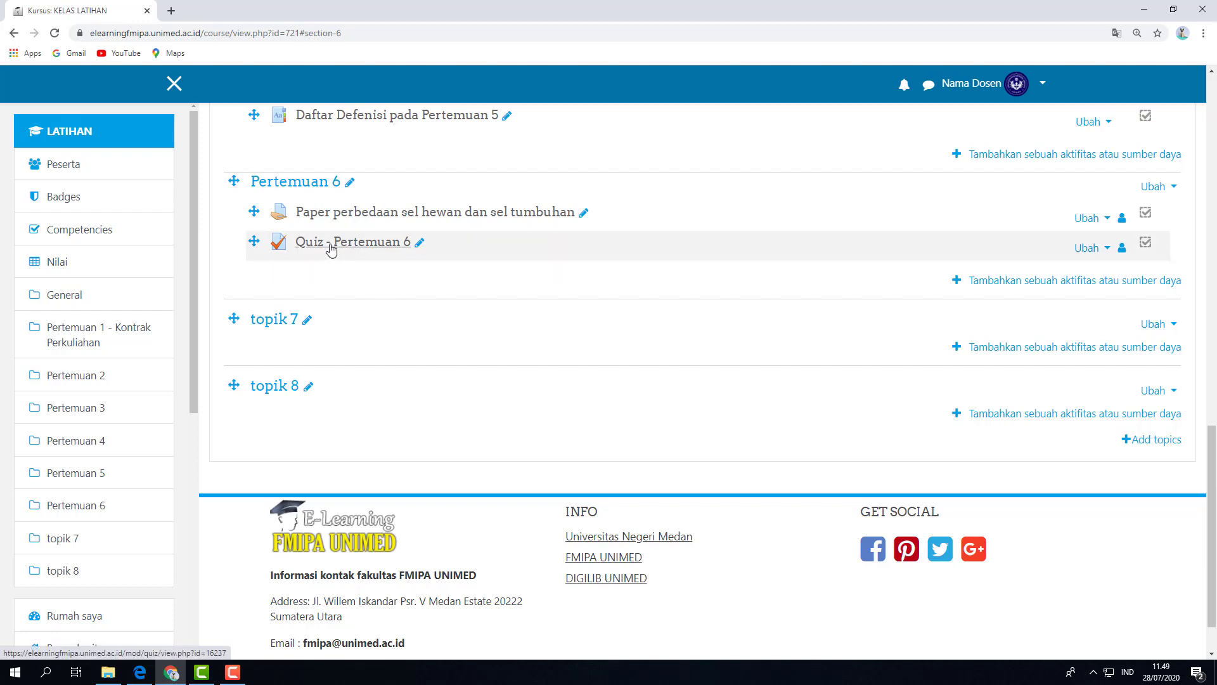
- Open Quiz - Pertemuan 6 from the course, go to its Edit quiz page and dismiss the "undefined" popup
left_click(330, 248)
scroll(577, 314, "down", 2)
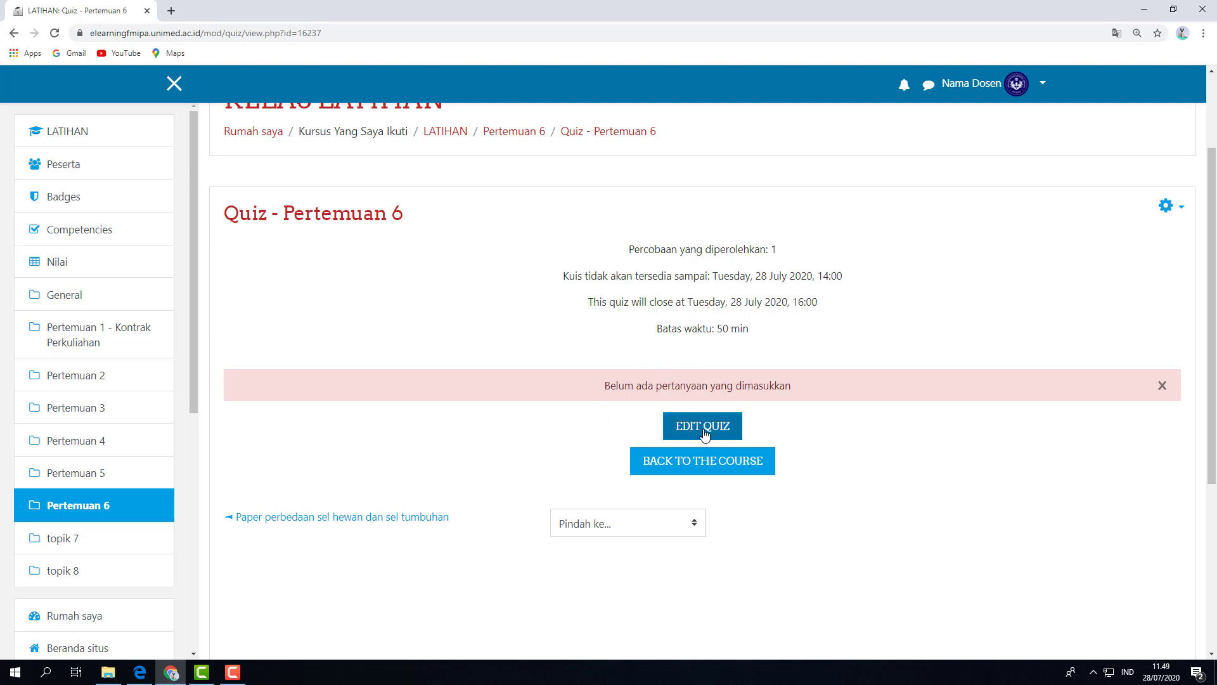
left_click(1182, 212)
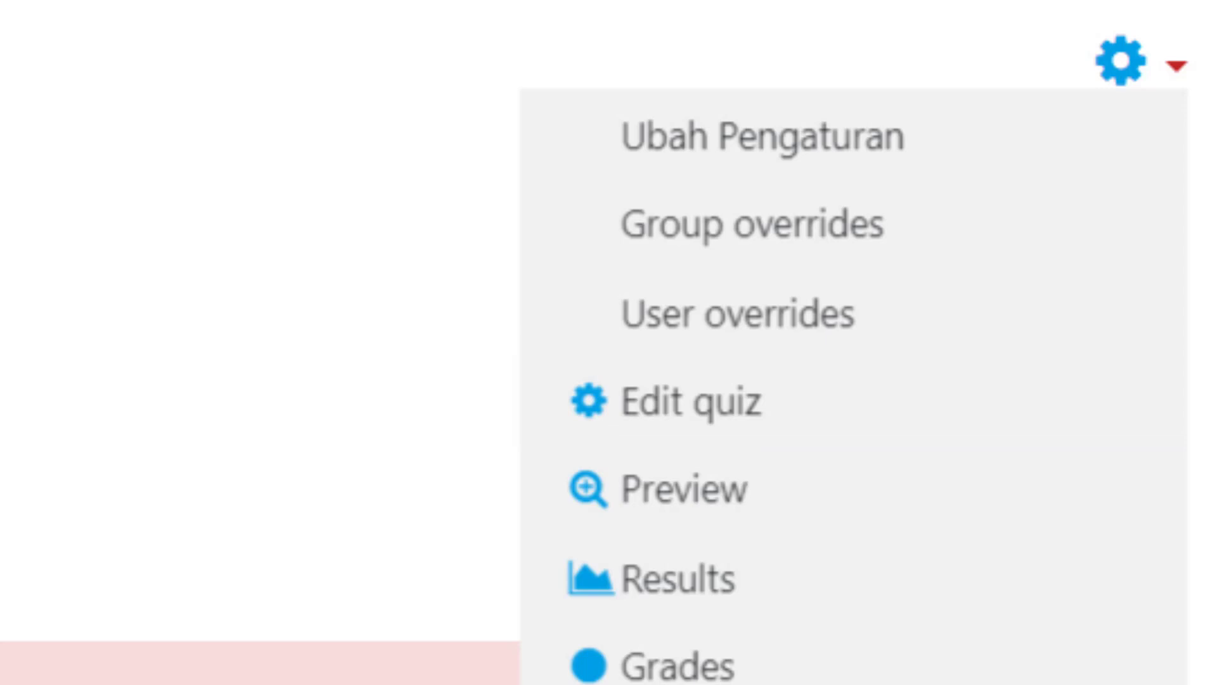
left_click(767, 399)
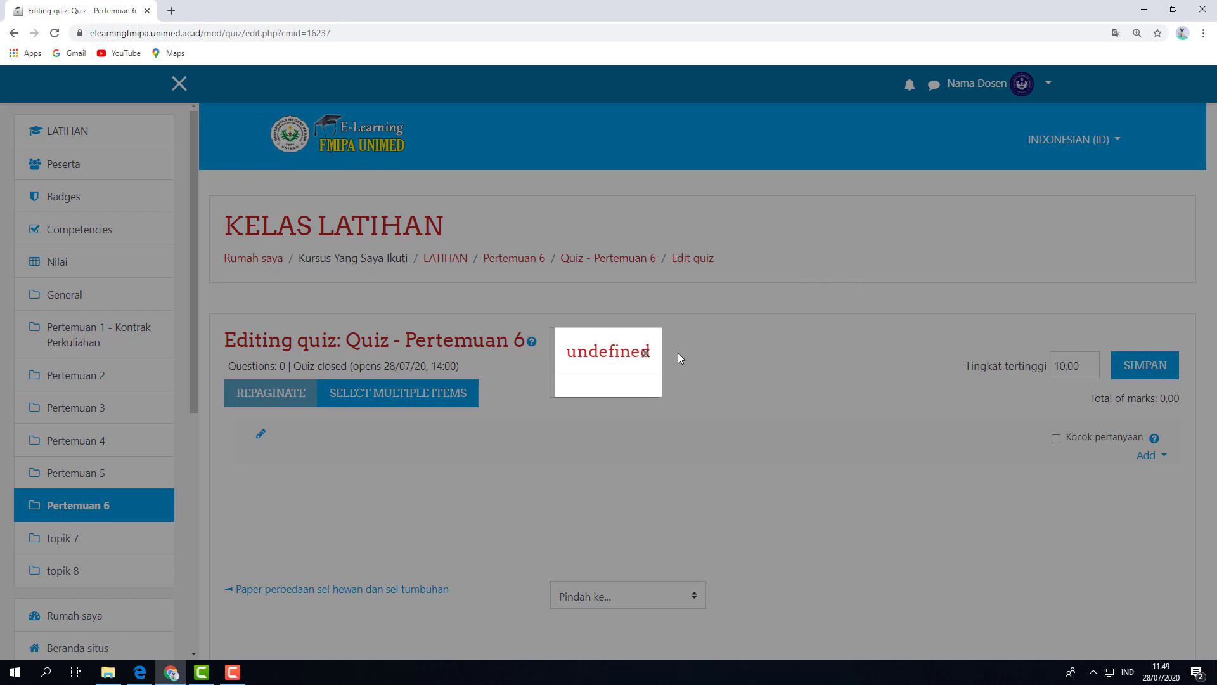
left_click(645, 352)
scroll(774, 336, "down", 2)
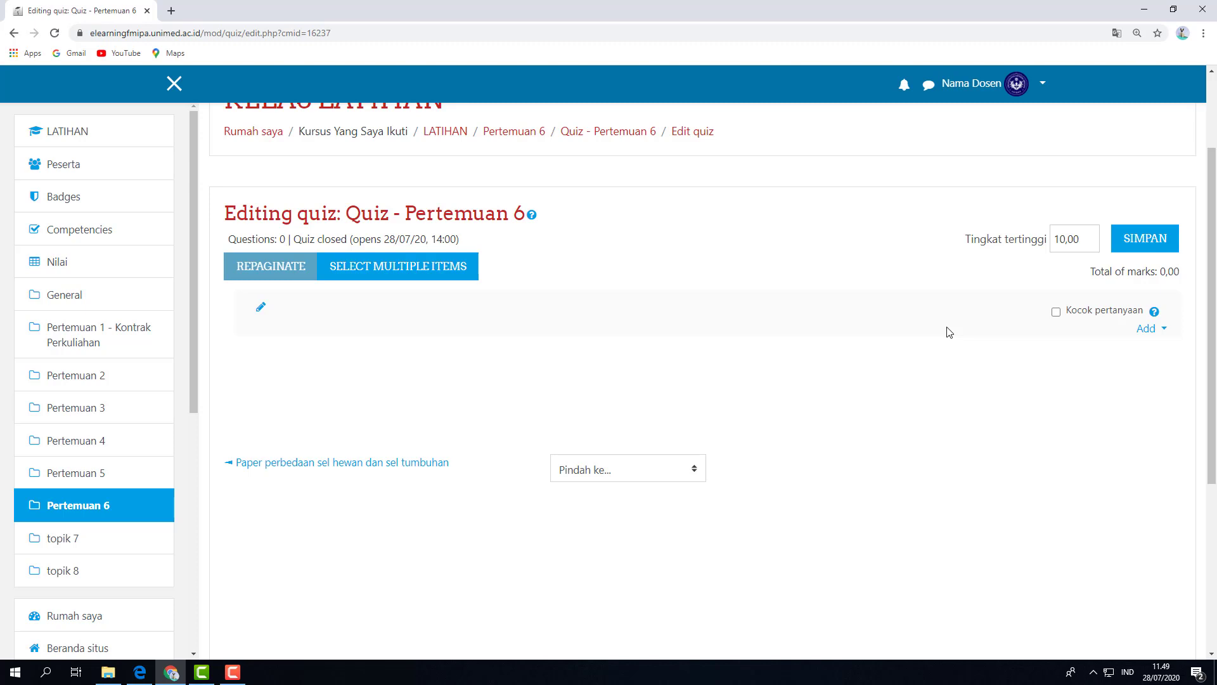
- Set the quiz's maximum grade (Tingkat tertinggi) to 100 and save it
left_click_drag(1091, 239, 994, 244)
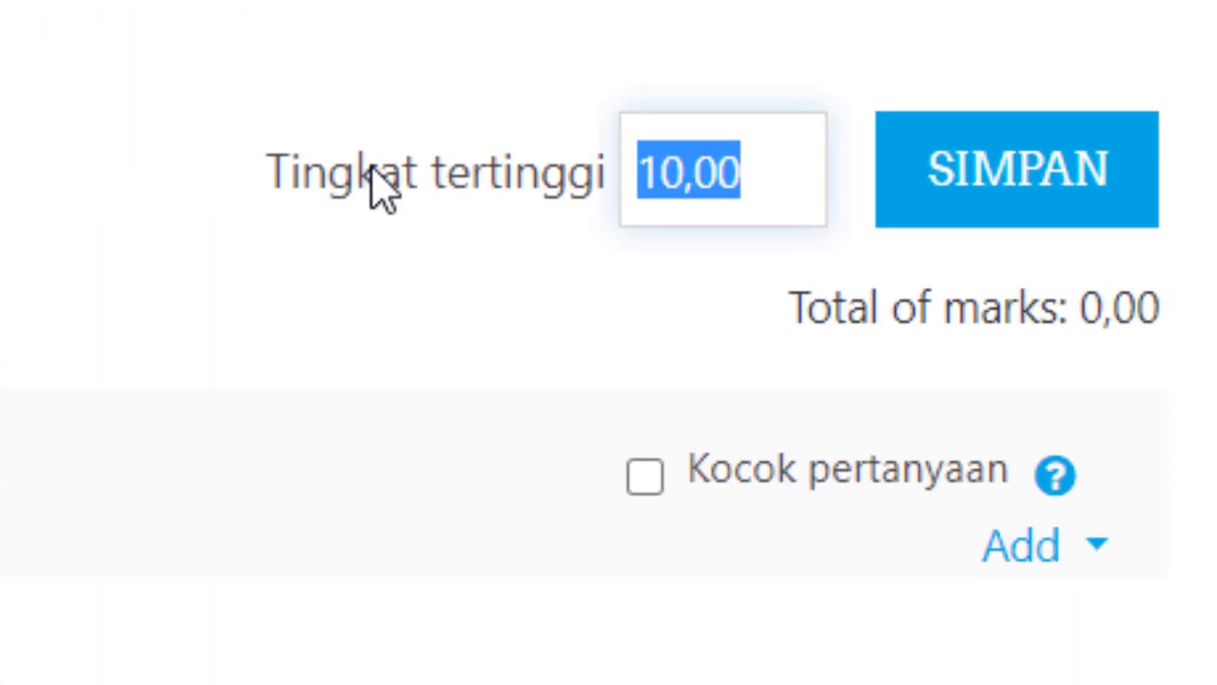
type("100")
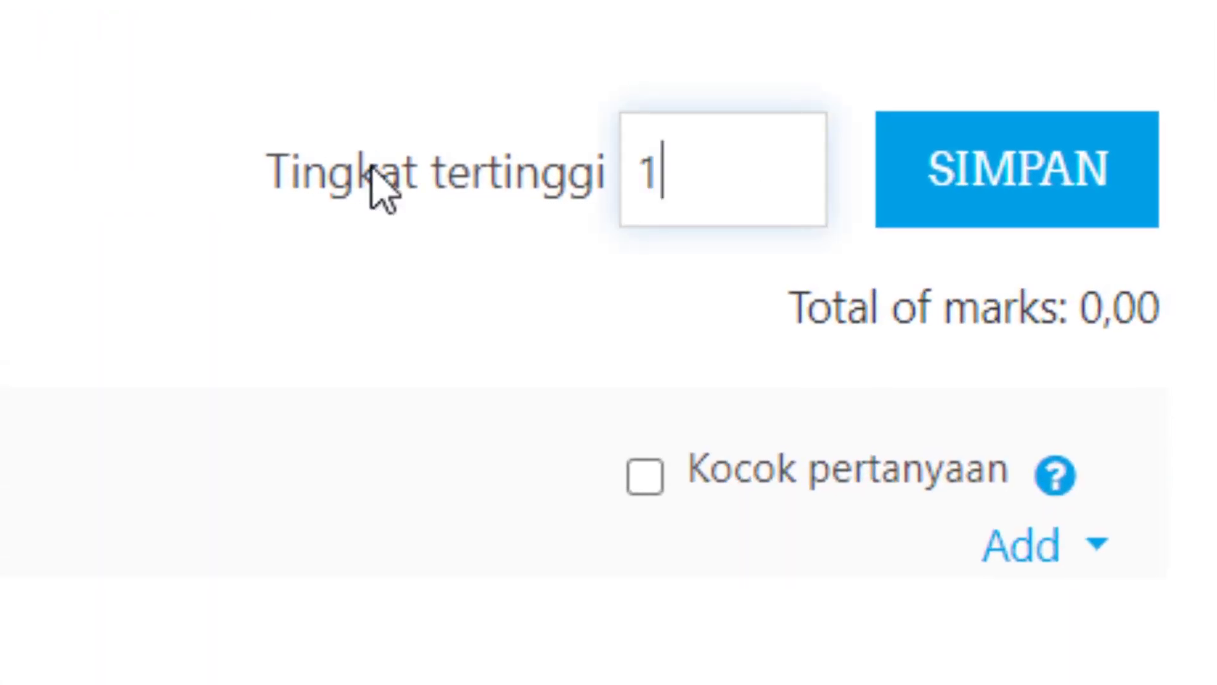
left_click(1054, 168)
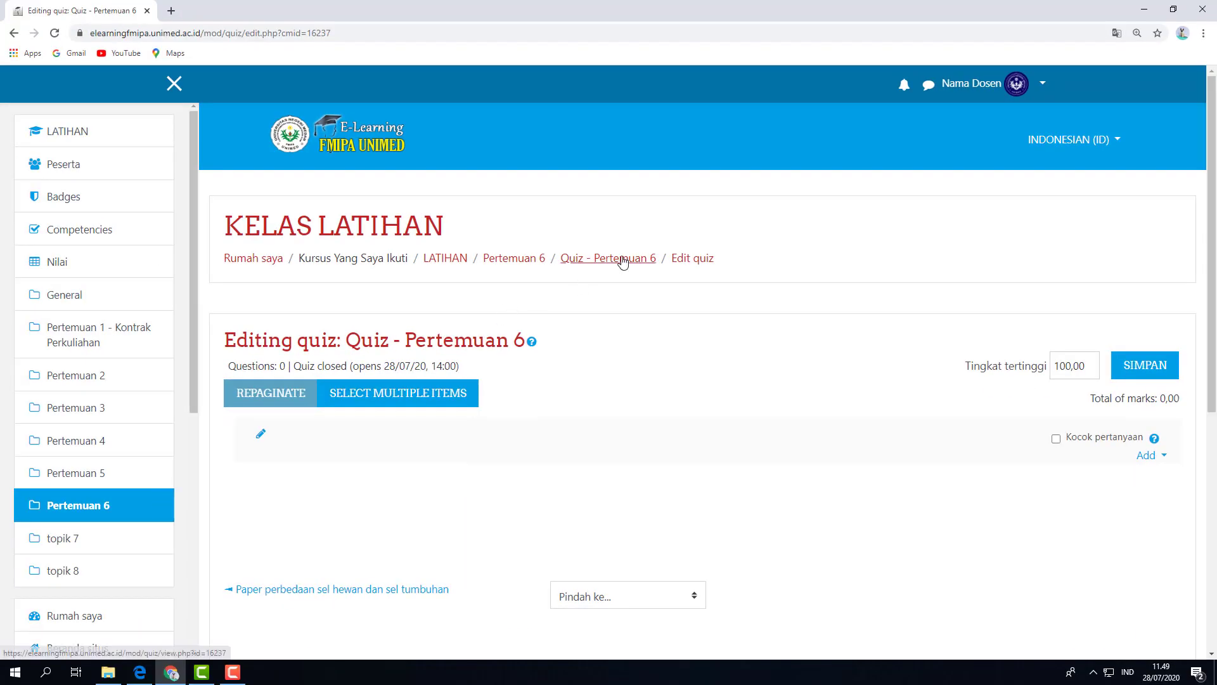
- Return to the Quiz - Pertemuan 6 page and open its settings for editing (Ubah Pengaturan)
left_click(622, 260)
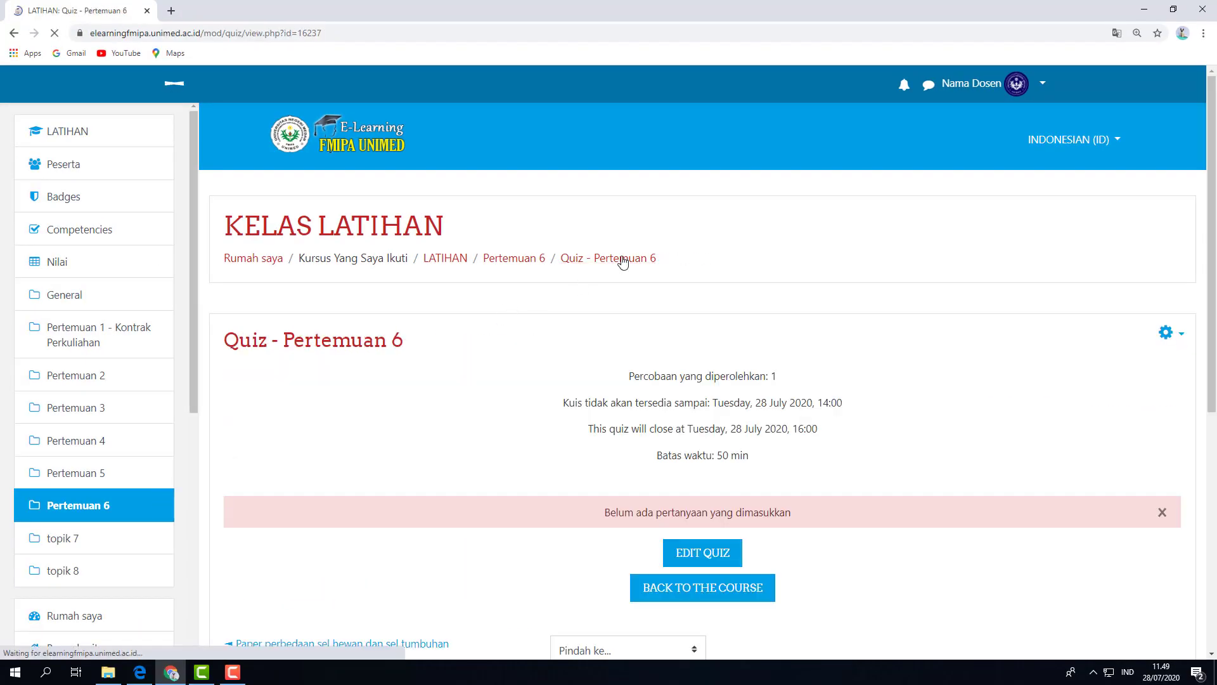
left_click(1178, 342)
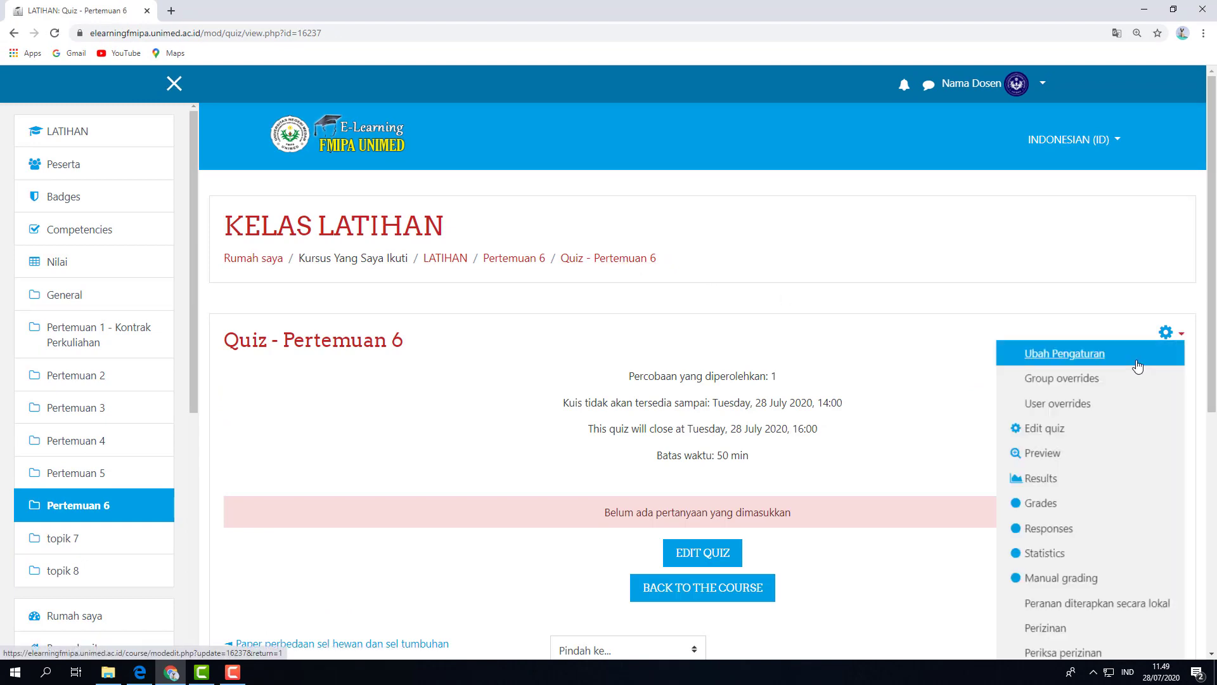
left_click(1134, 360)
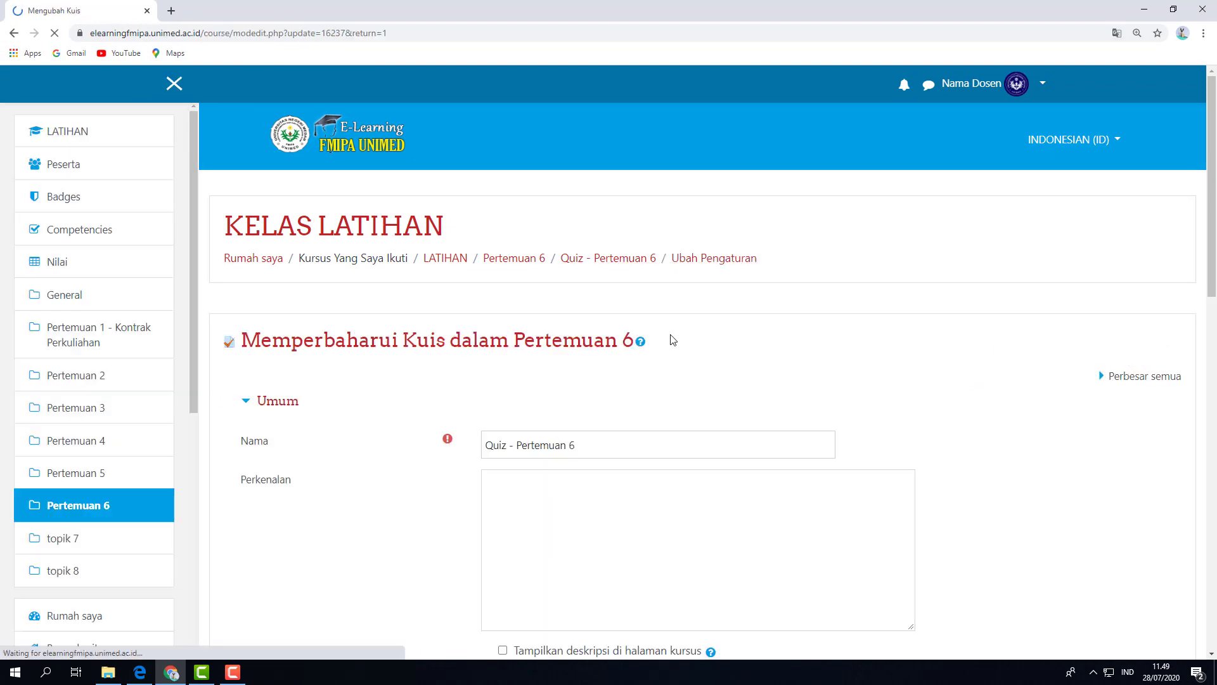
scroll(670, 339, "down", 8)
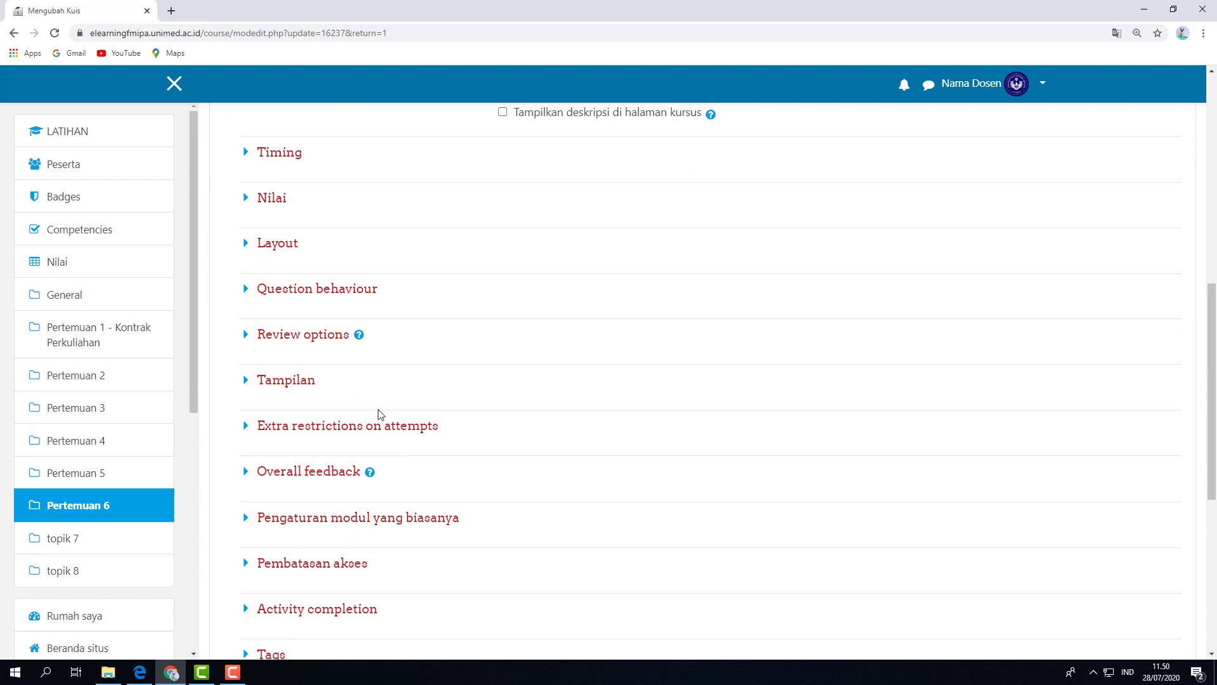
- Set the quiz's passing grade (Nilai untuk lulus) to 70 and save, returning to the course
left_click(273, 197)
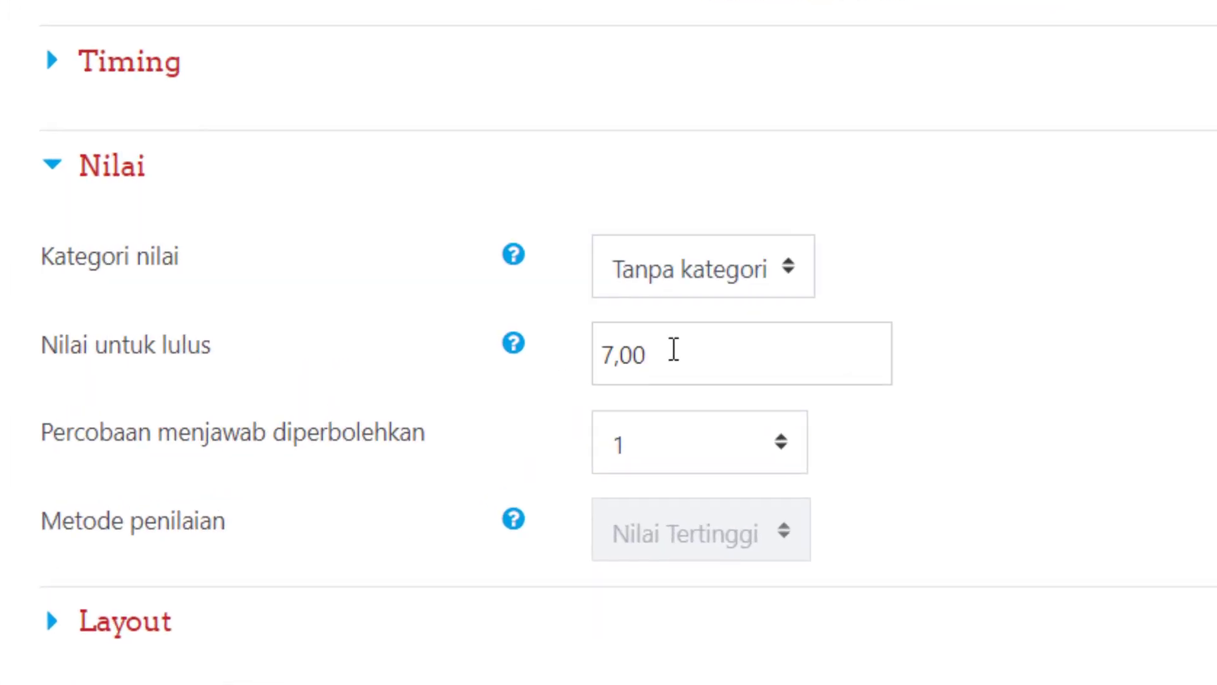
left_click(638, 332)
key("shift+Left")
key("shift+Left")
key("shift+Left")
key("shift+Left")
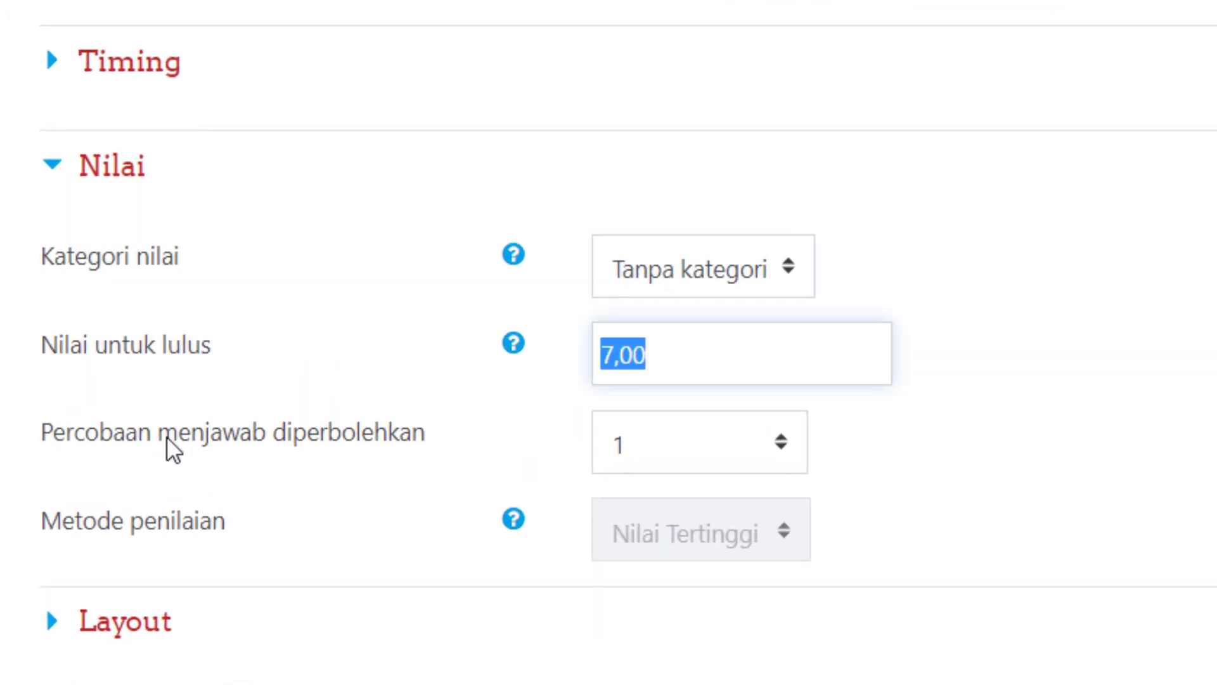
type("70")
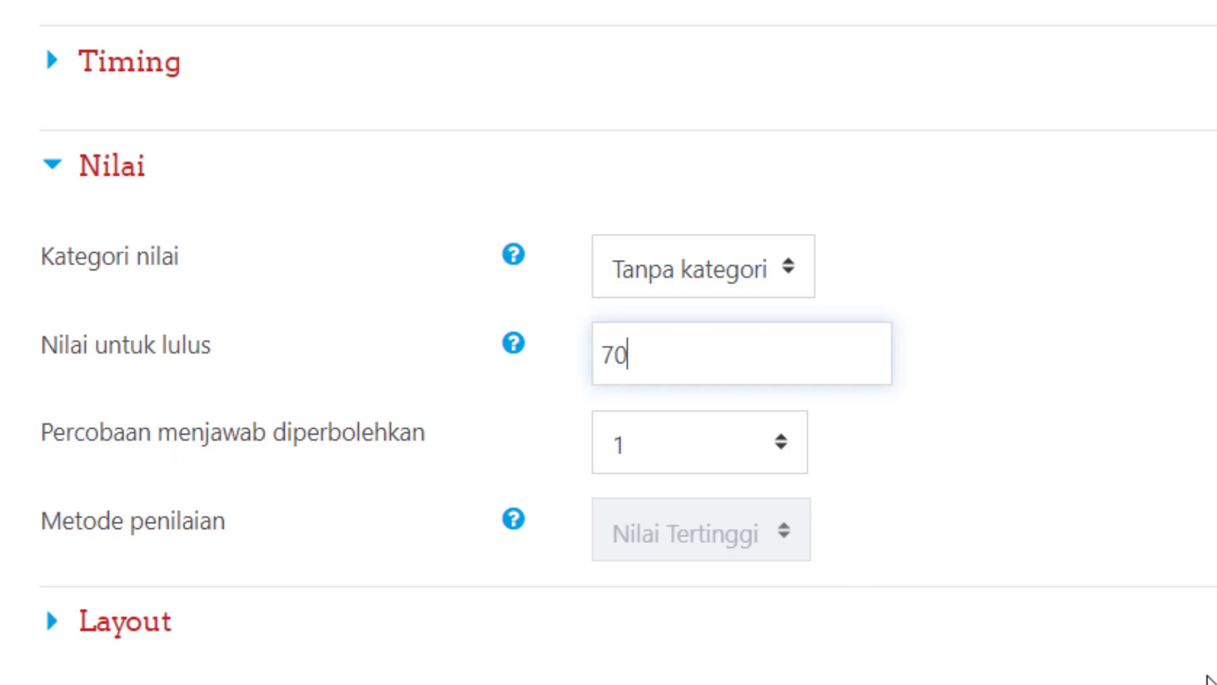
scroll(511, 455, "down", 3)
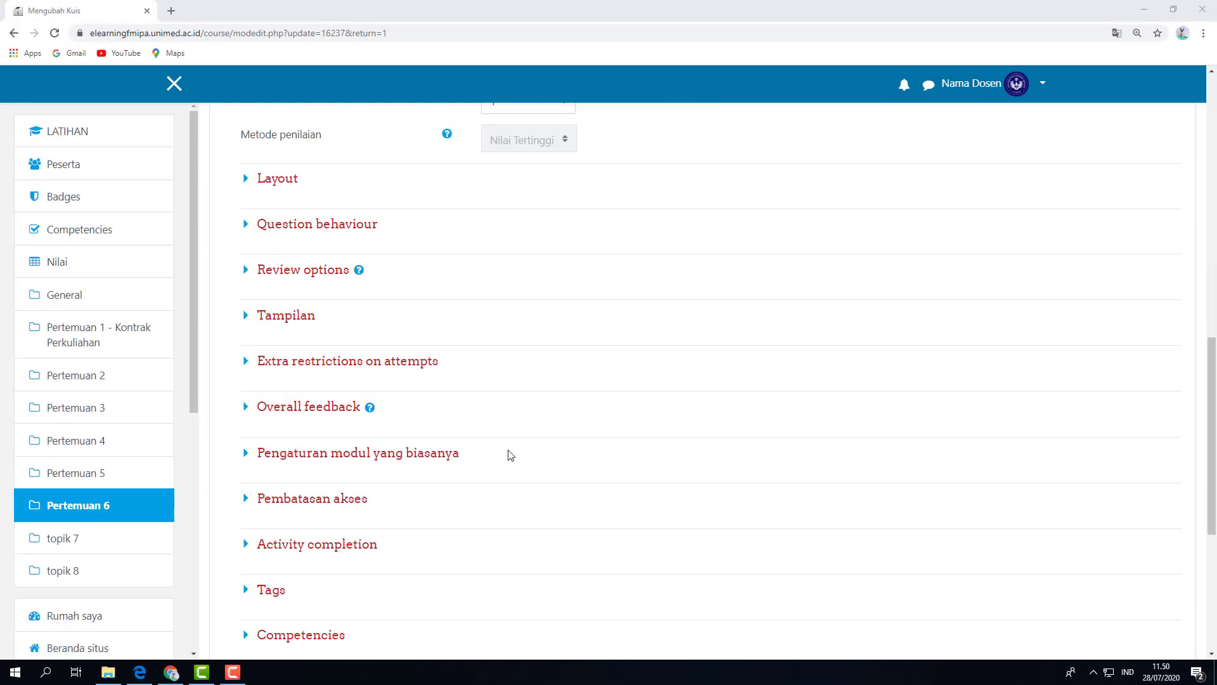
scroll(511, 455, "down", 5)
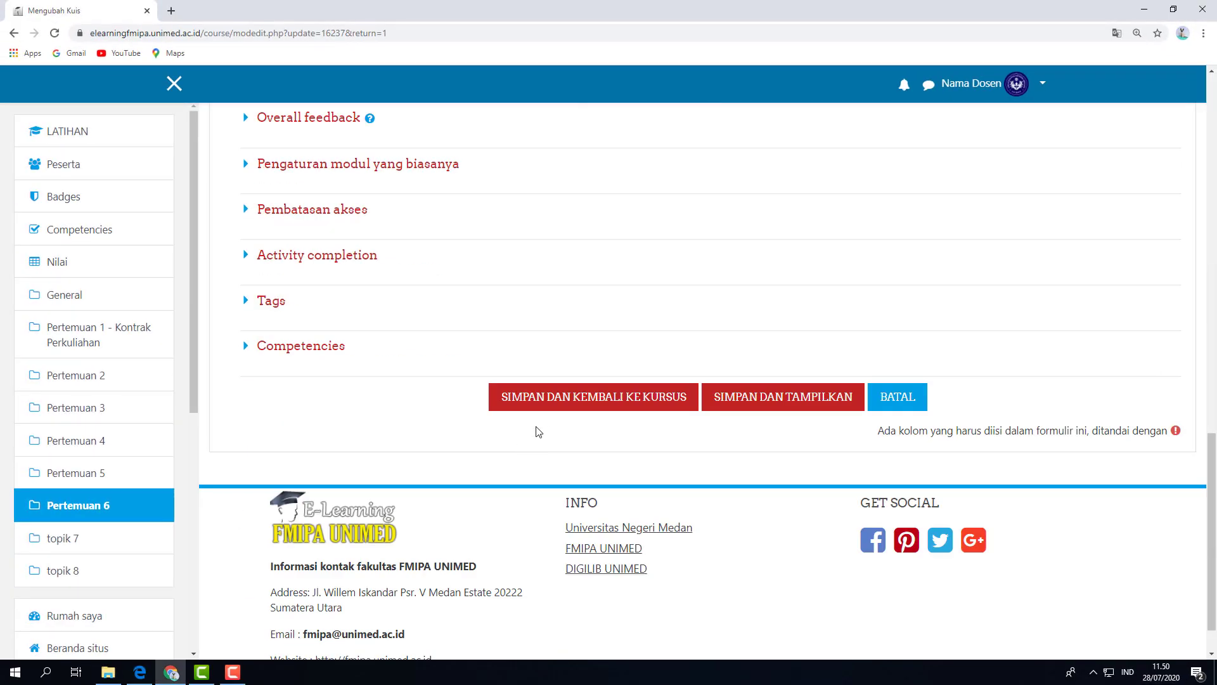
left_click(560, 393)
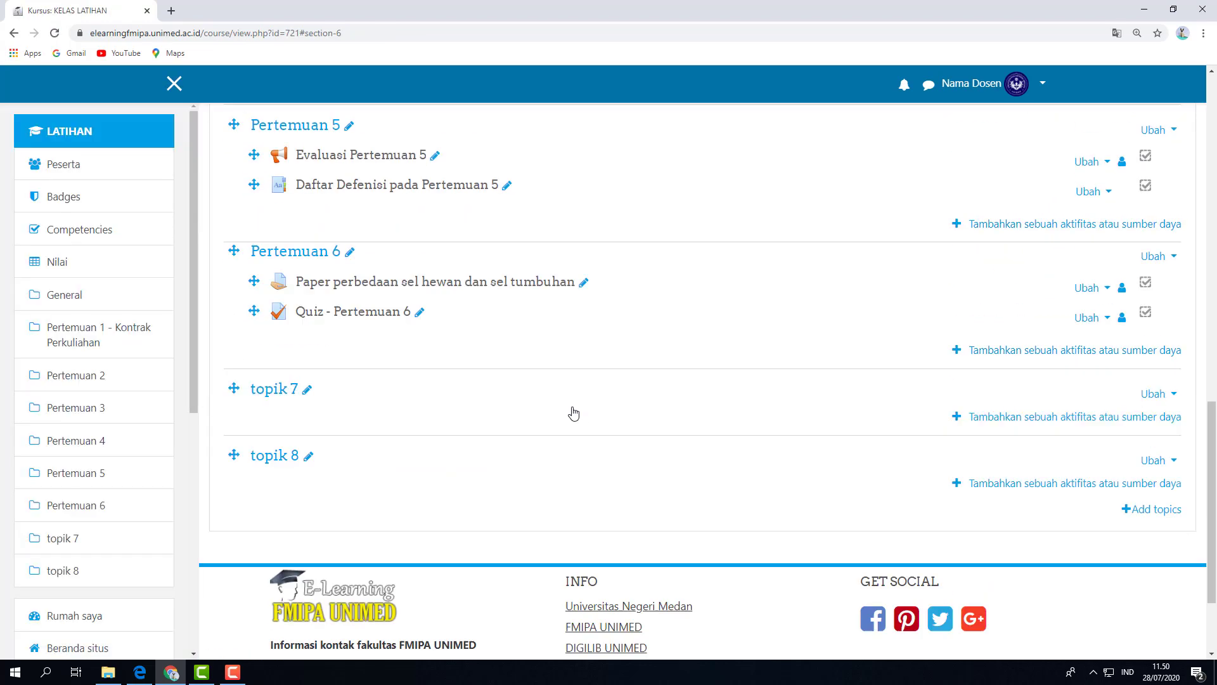
- Open Quiz - Pertemuan 6 from the course and go to its Edit quiz page
scroll(572, 413, "up", 4)
left_click(374, 563)
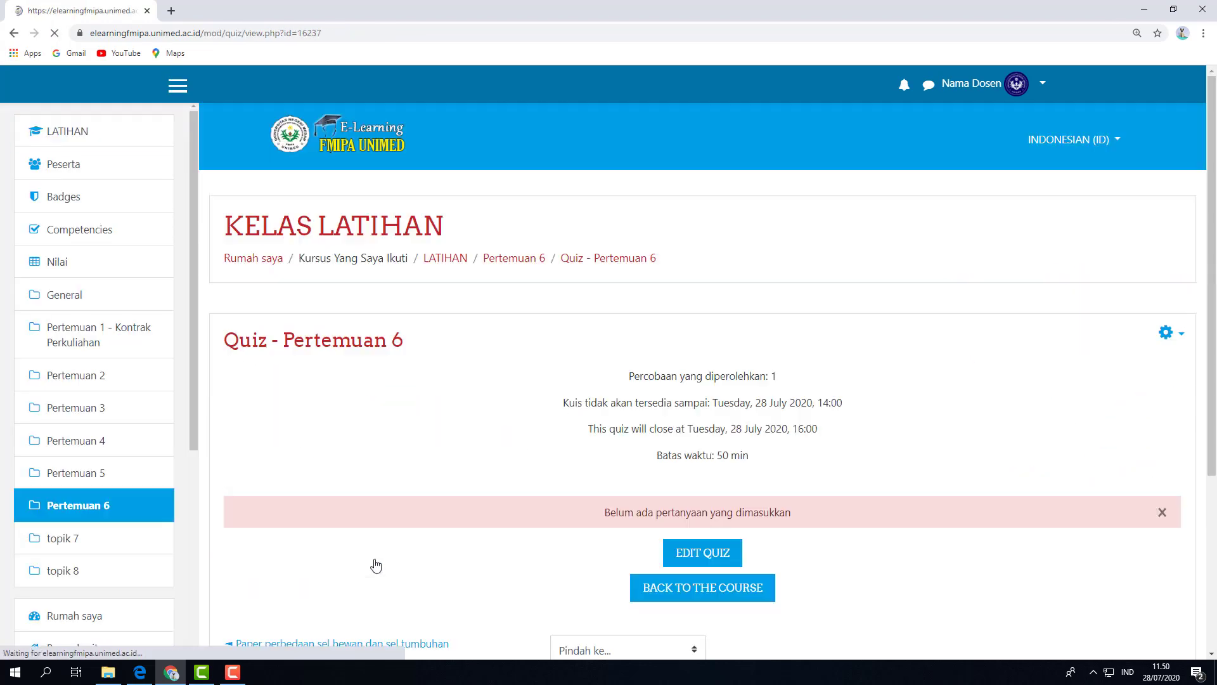
left_click(1183, 335)
left_click(1135, 426)
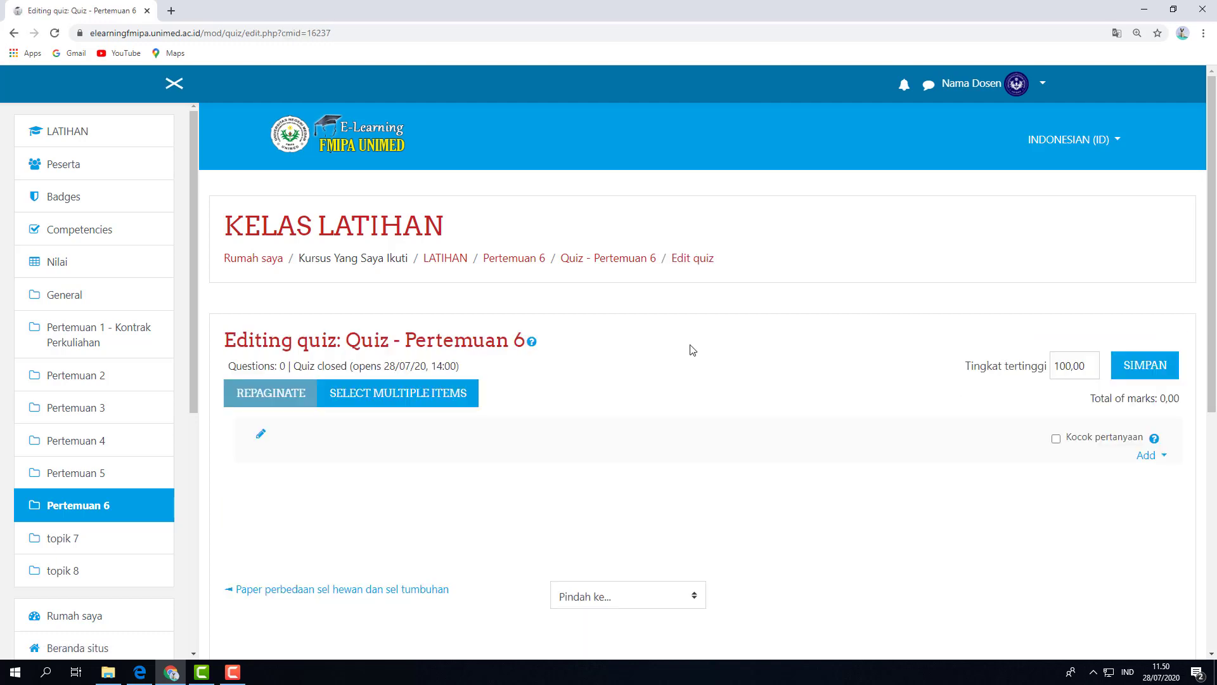
scroll(691, 349, "down", 3)
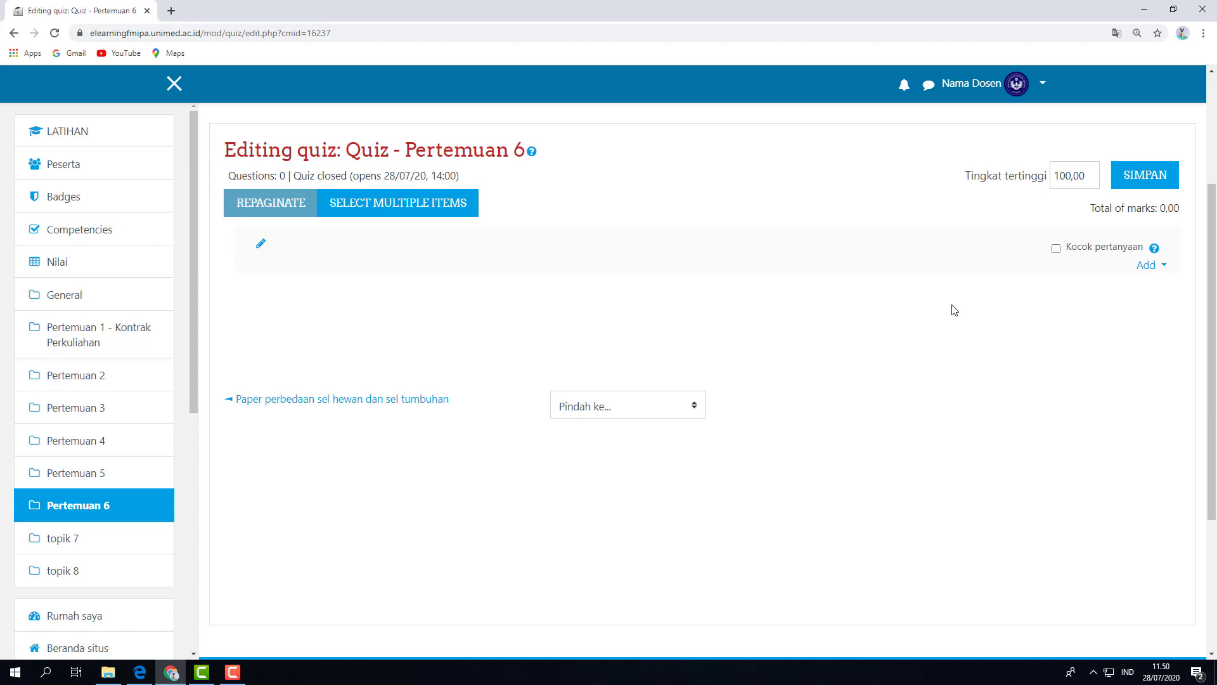
- Enable question shuffling (Kocok pertanyaan) and start adding a new question to the quiz
left_click(1056, 249)
left_click(1164, 270)
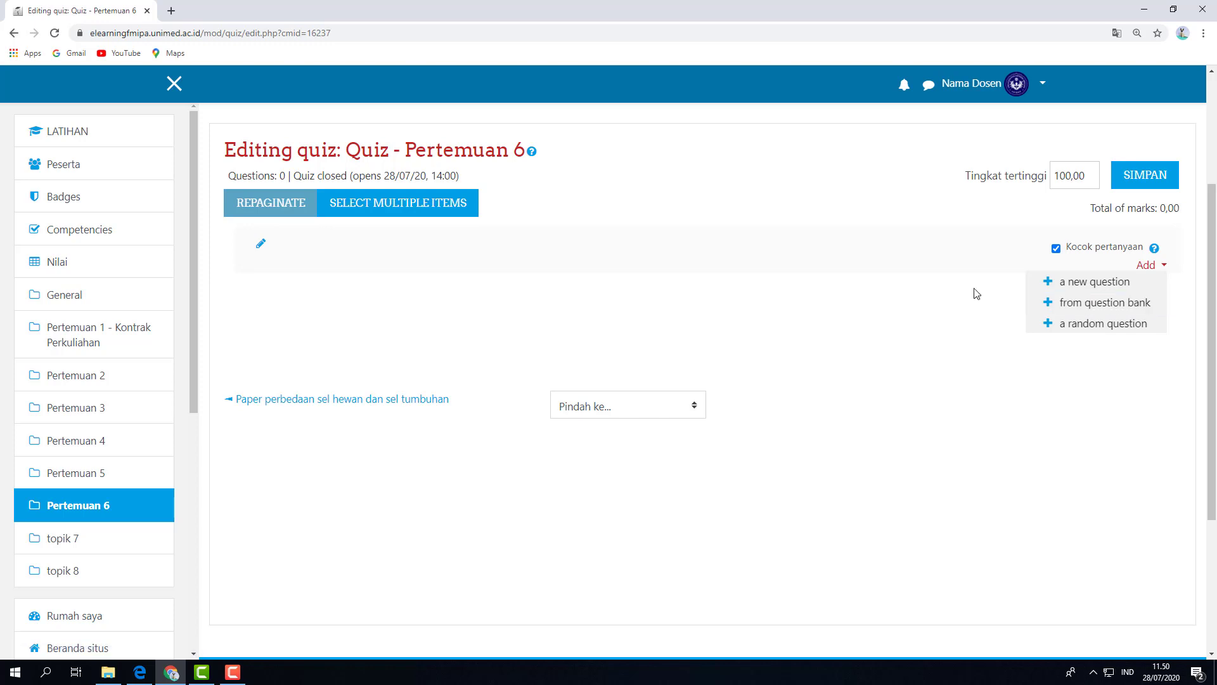
left_click(1090, 285)
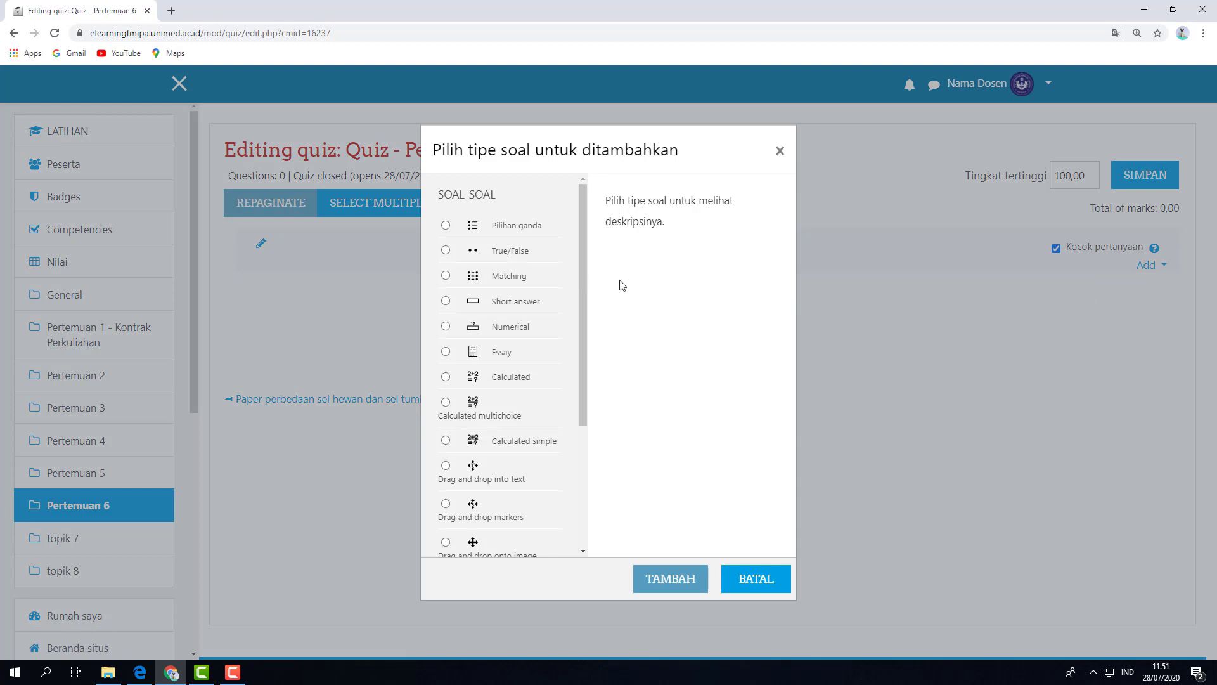
- Examine the descriptions of the question types from Pilihan ganda to Essay and look through the remaining types in the list
left_click(510, 227)
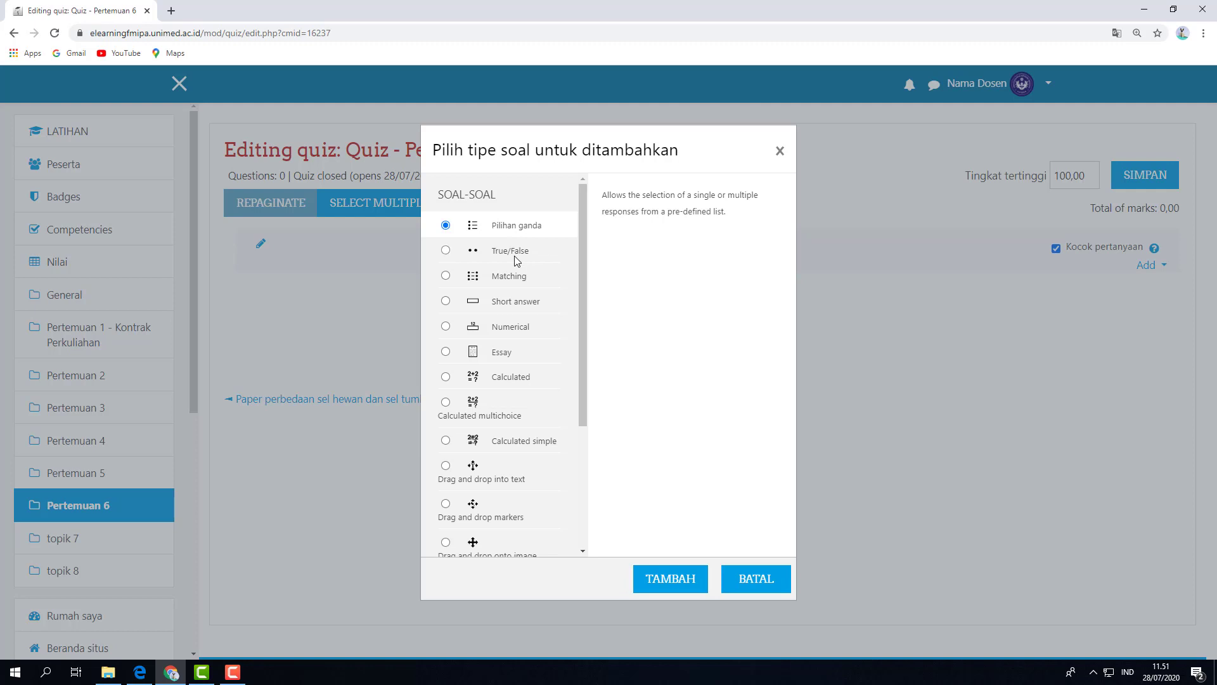
left_click(517, 256)
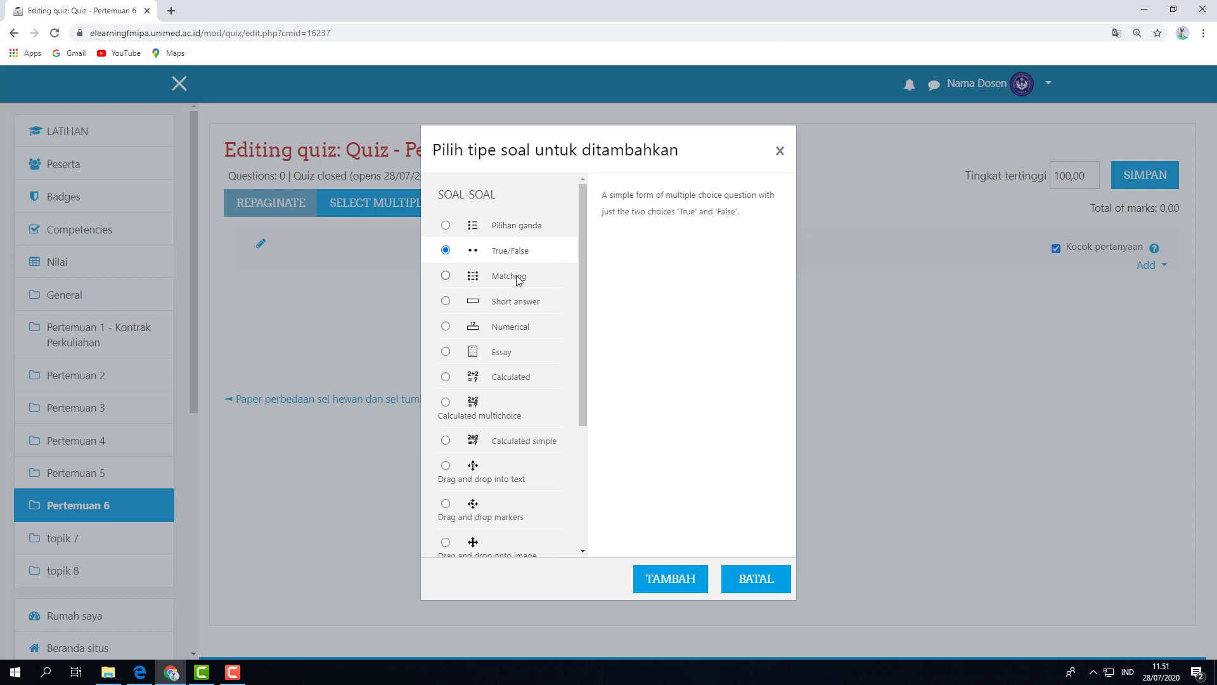
left_click(518, 280)
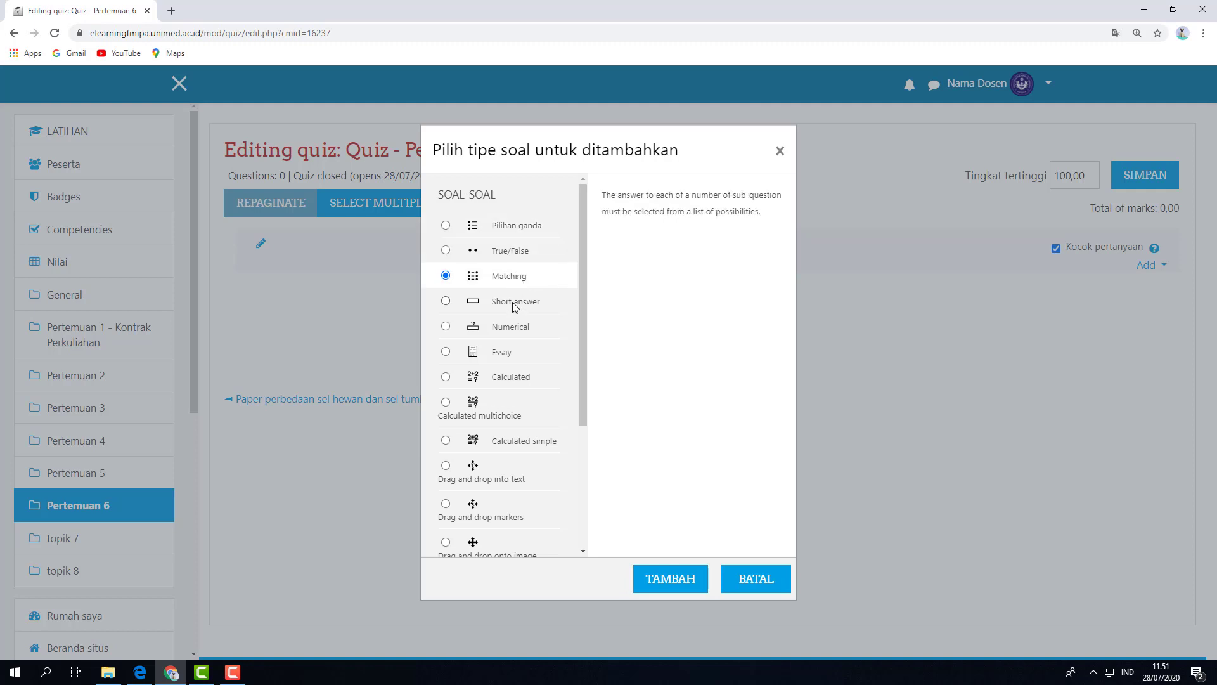
left_click(514, 306)
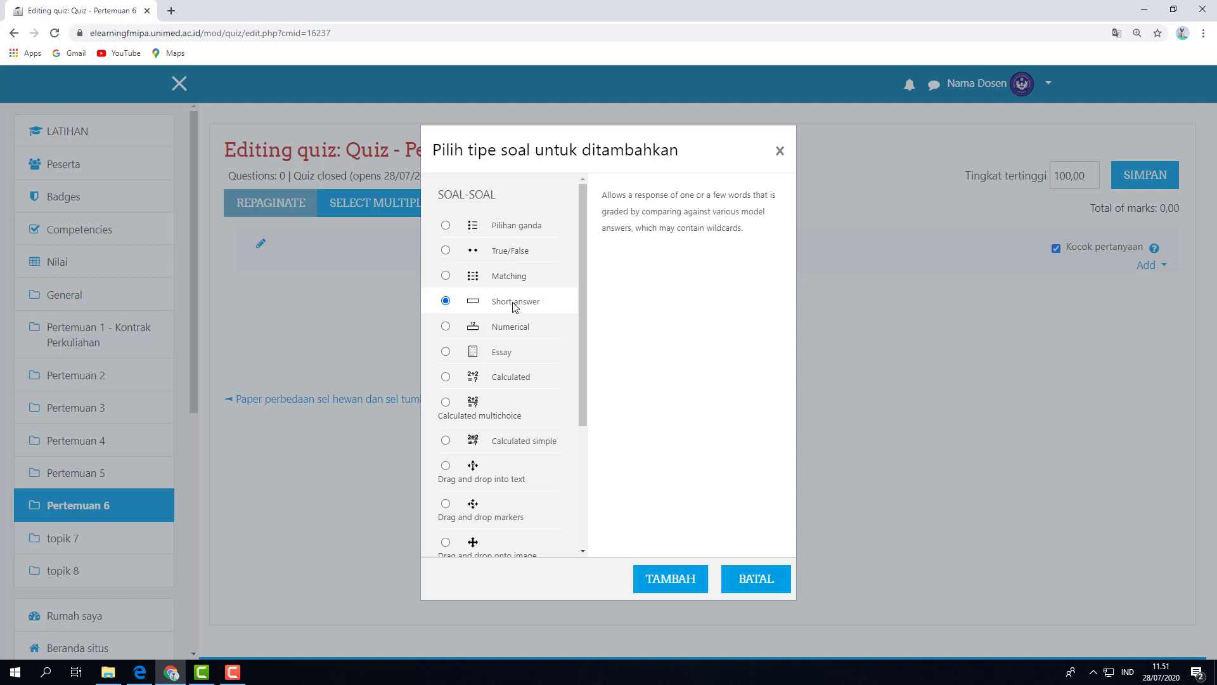
left_click(511, 331)
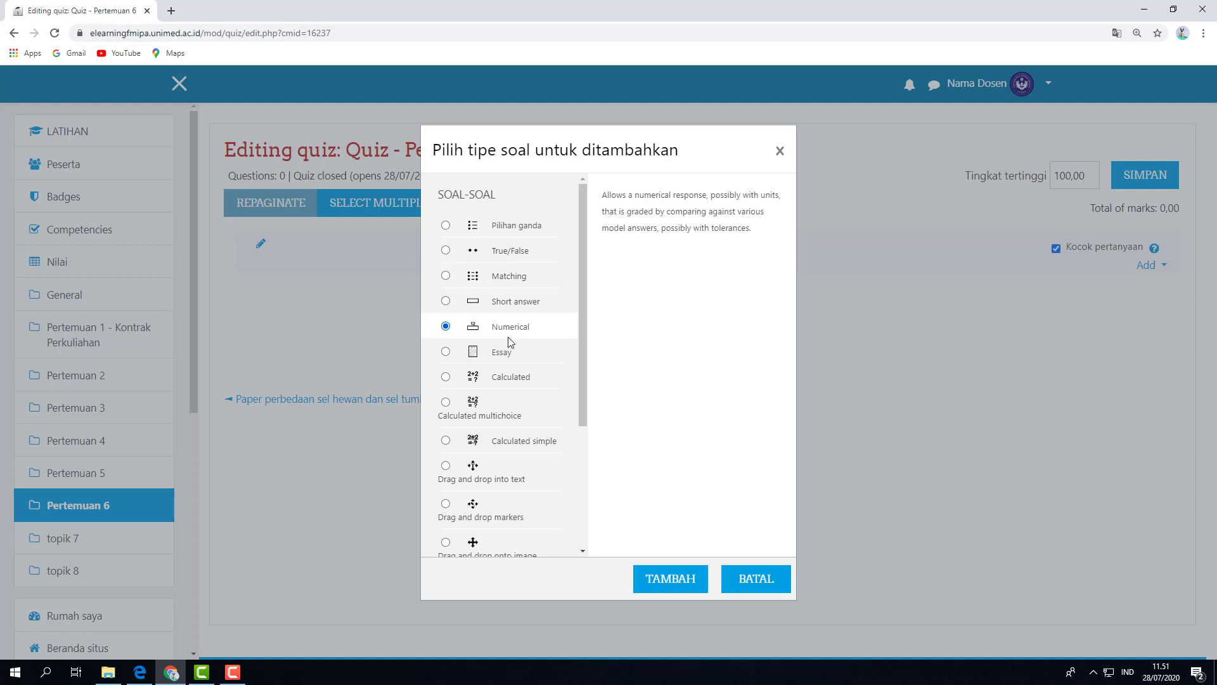
left_click(507, 353)
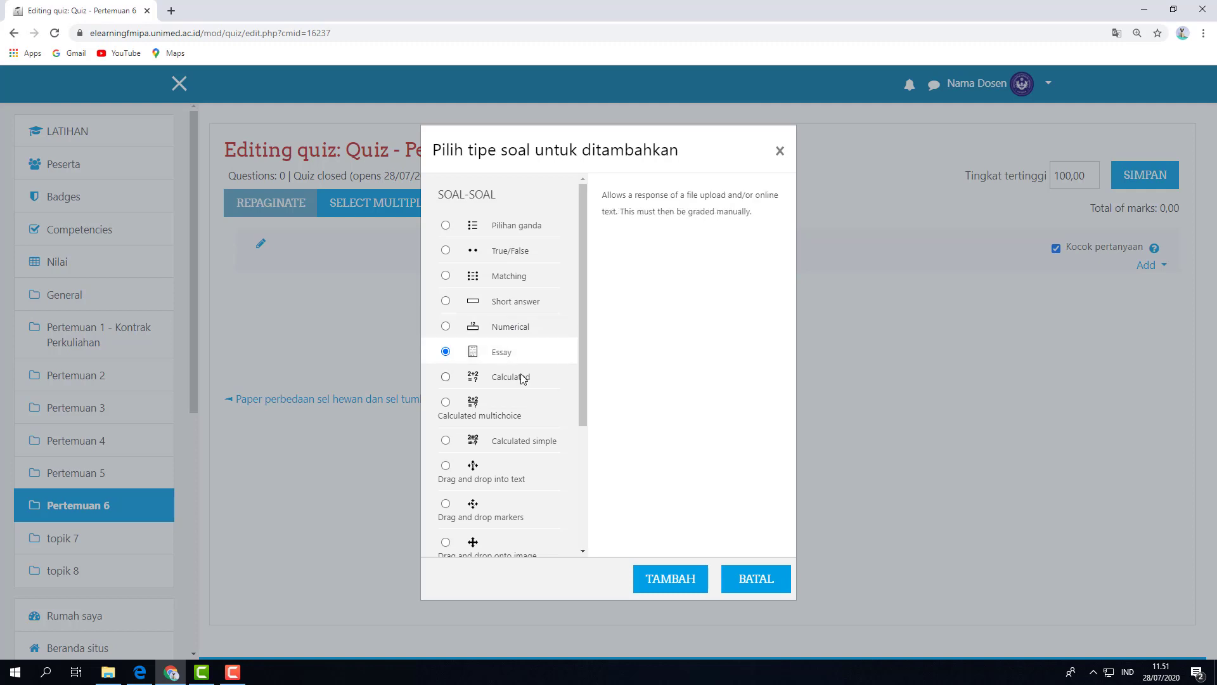
scroll(513, 469, "down", 3)
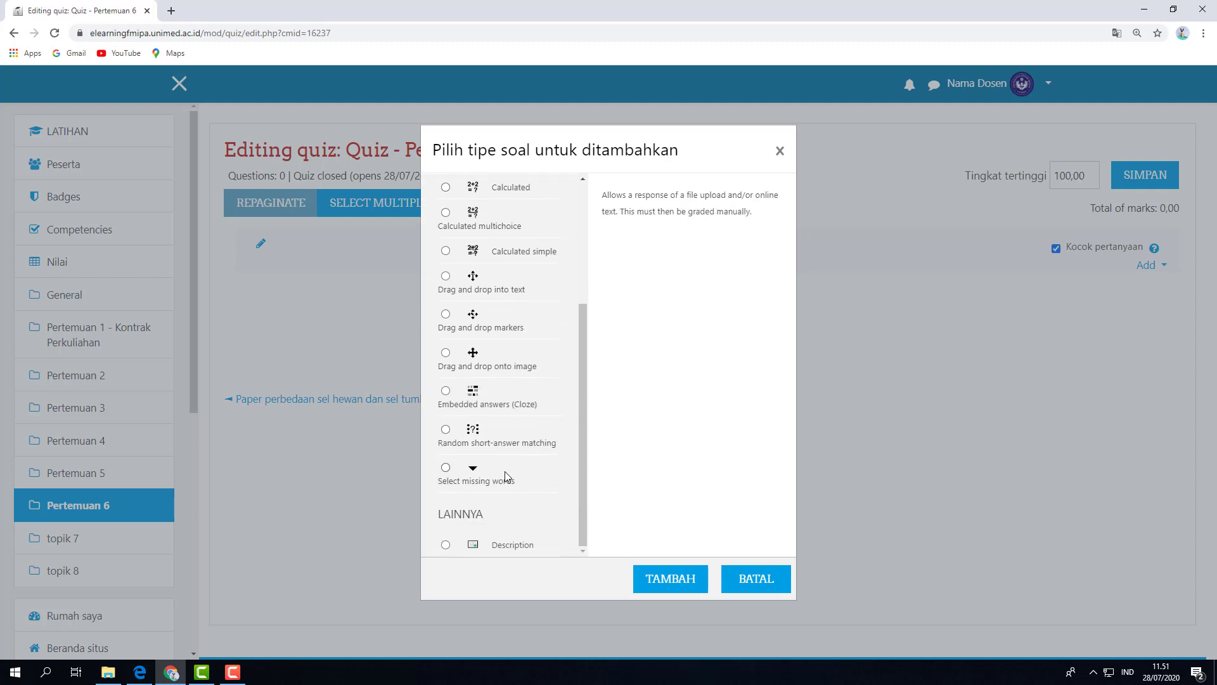
scroll(505, 472, "up", 3)
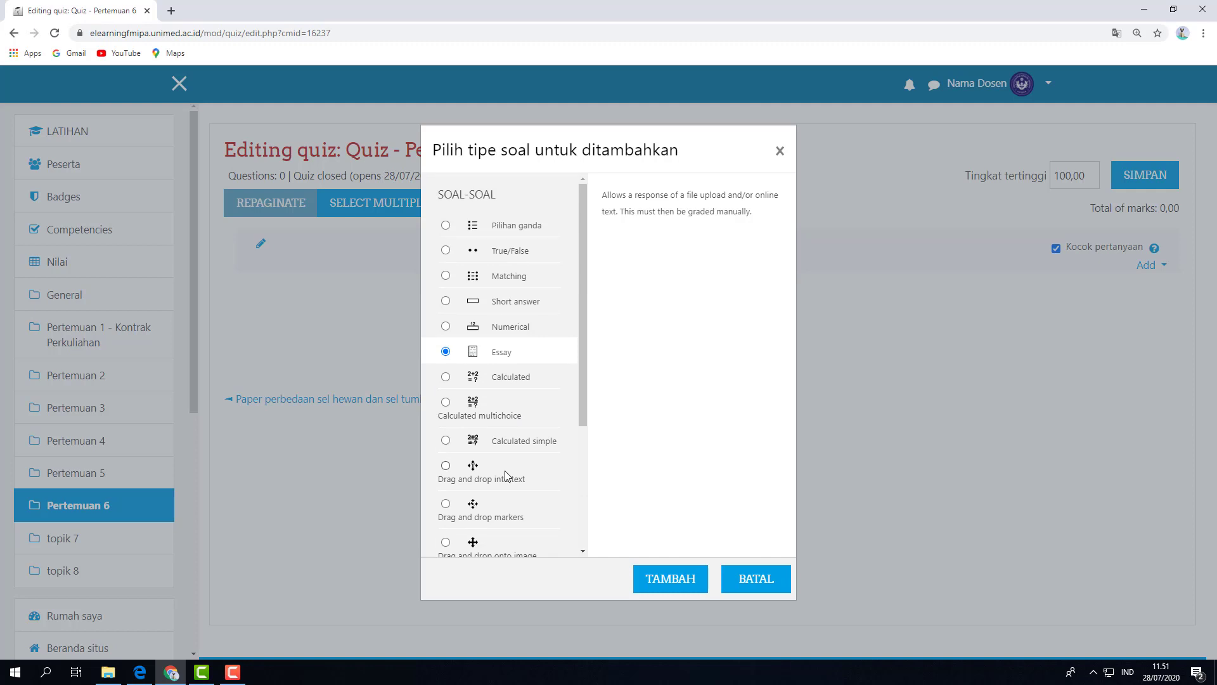
- Compare the Pilihan ganda, True/False, Matching, Short answer and Essay question types again, ending with Essay selected
left_click(518, 227)
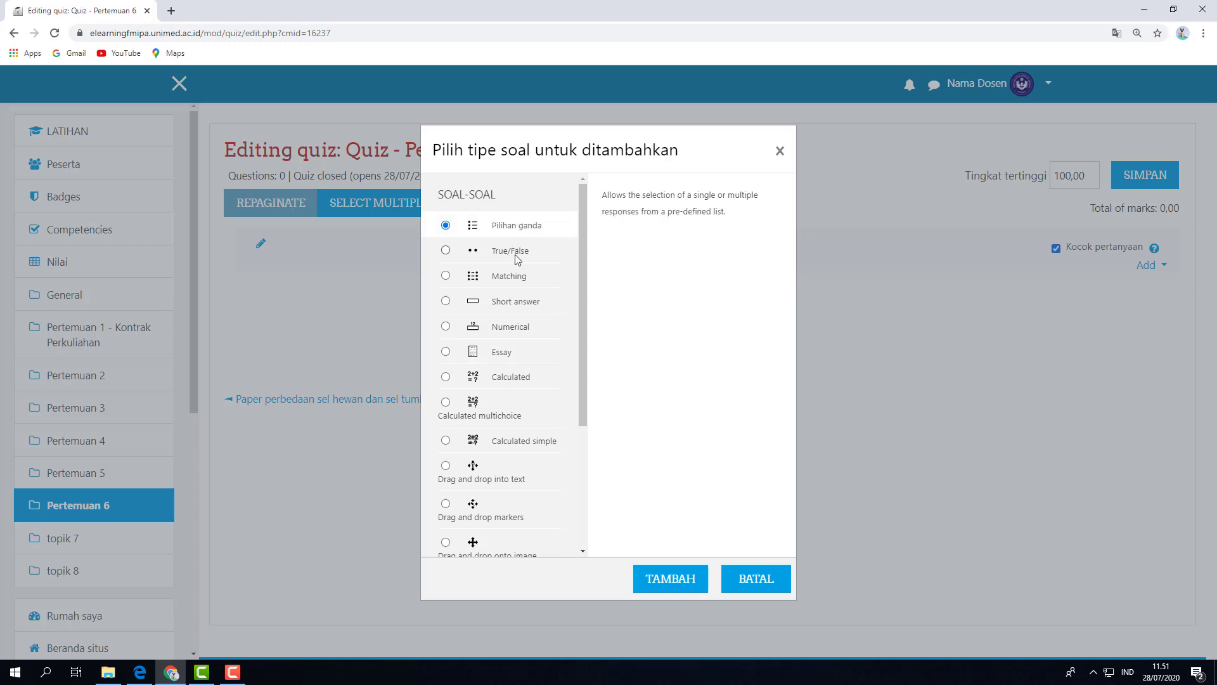
left_click(516, 251)
left_click(511, 279)
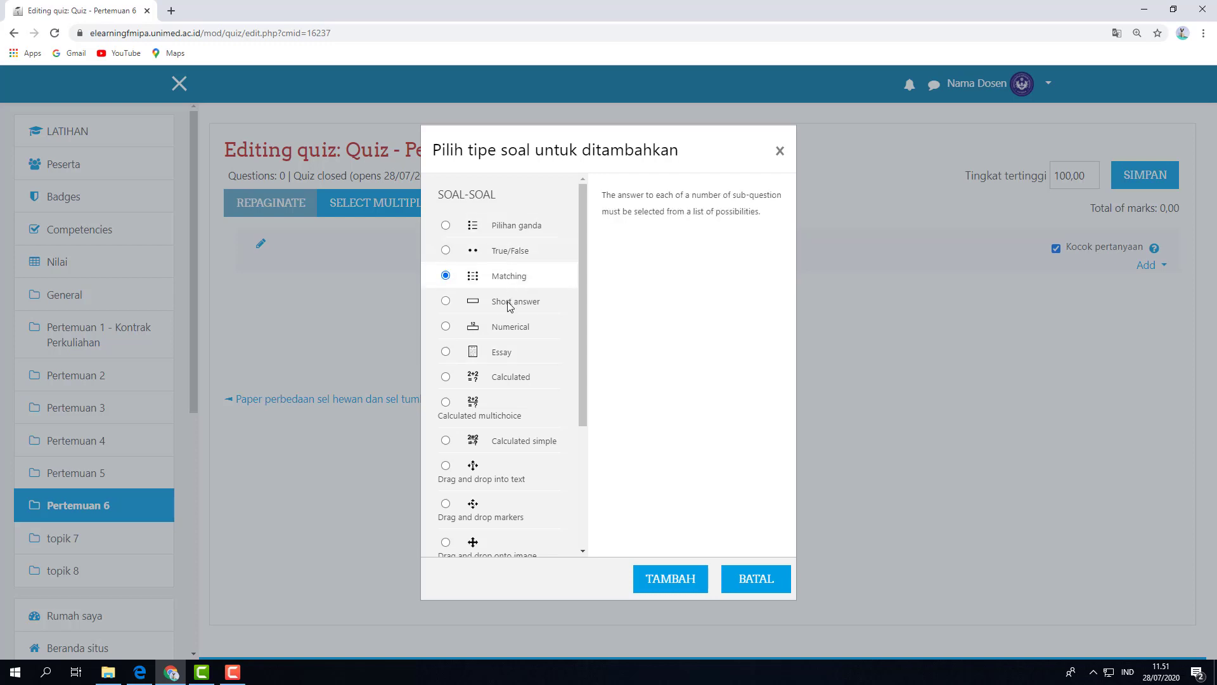
left_click(511, 304)
left_click(505, 354)
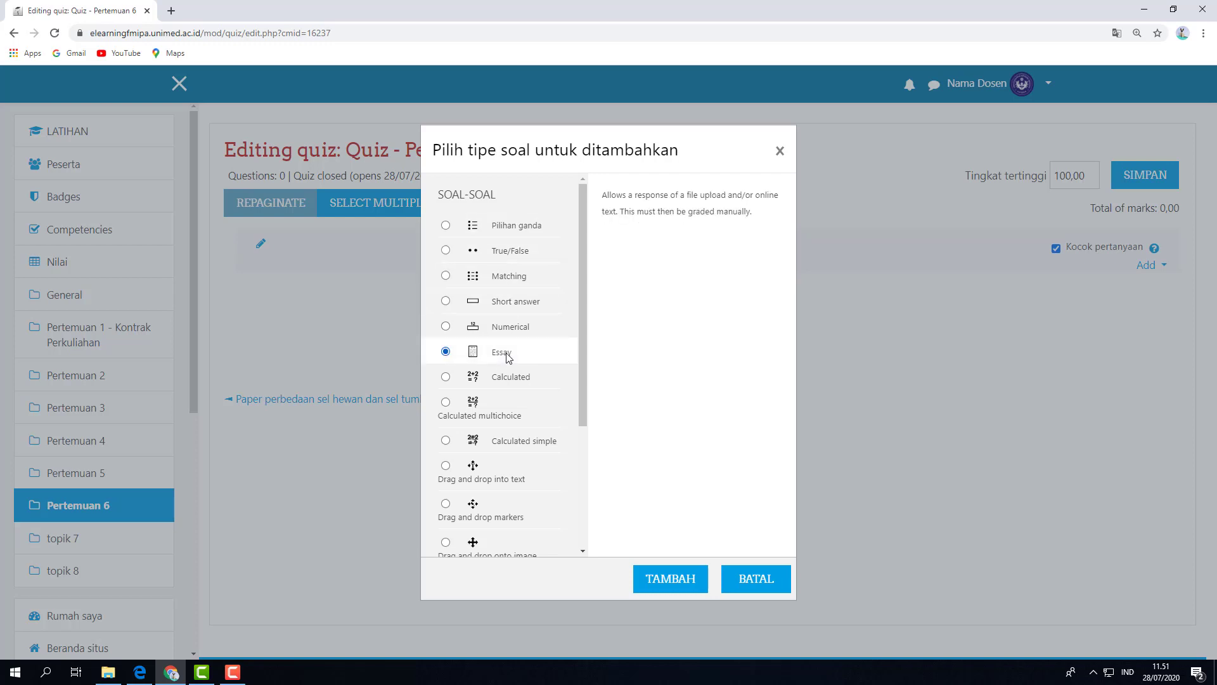
left_click(517, 229)
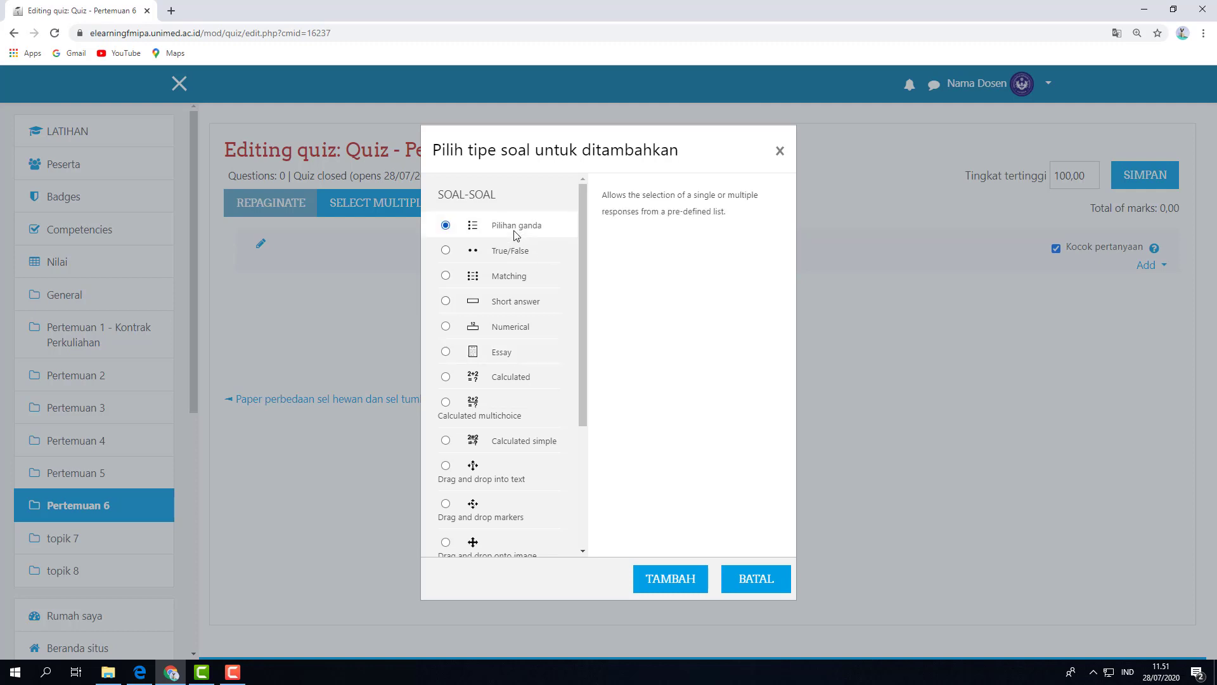
left_click(511, 255)
left_click(507, 279)
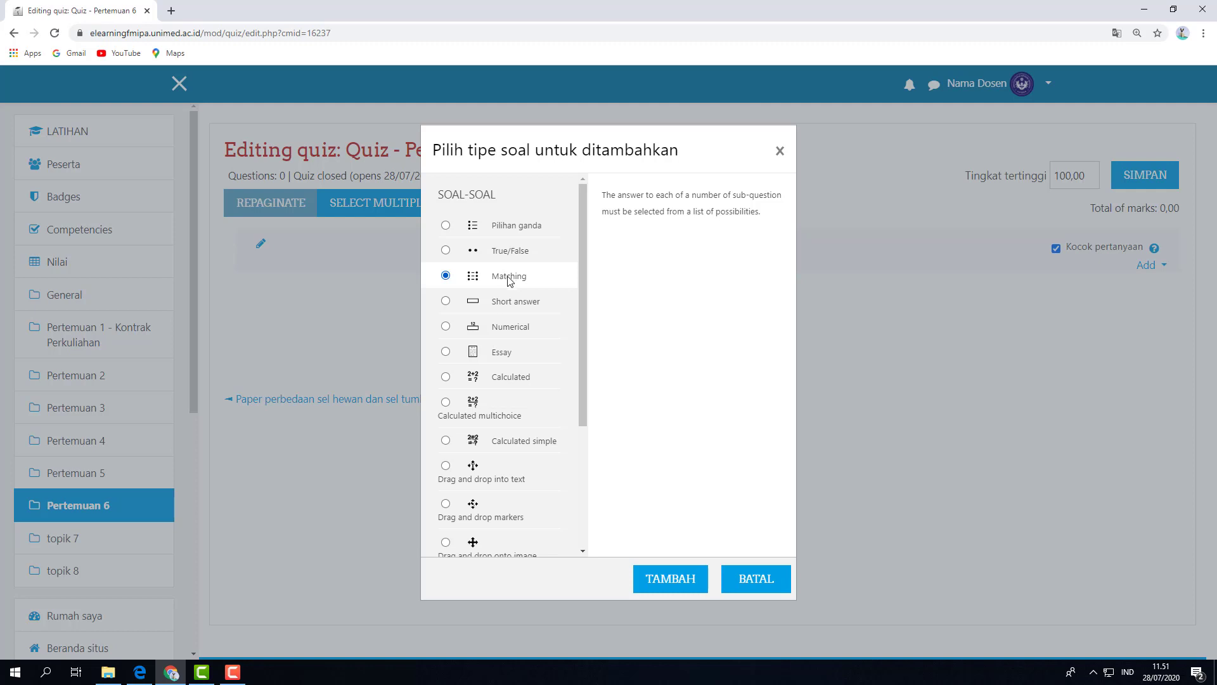
left_click(515, 304)
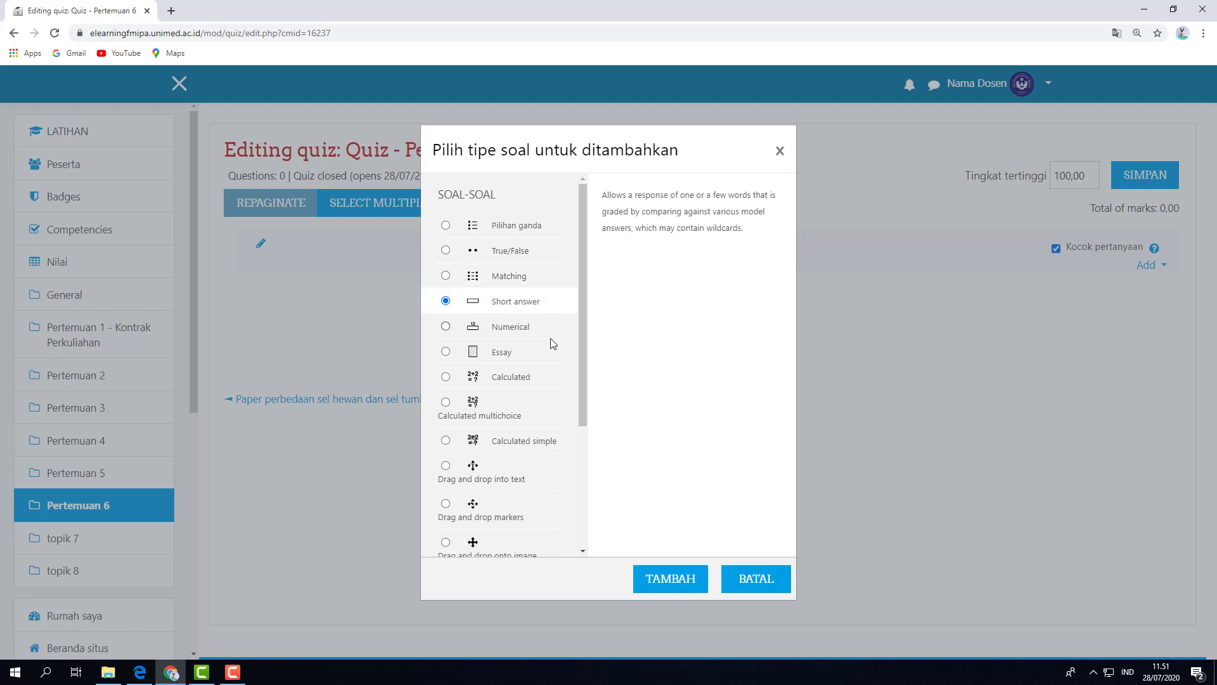
left_click(502, 355)
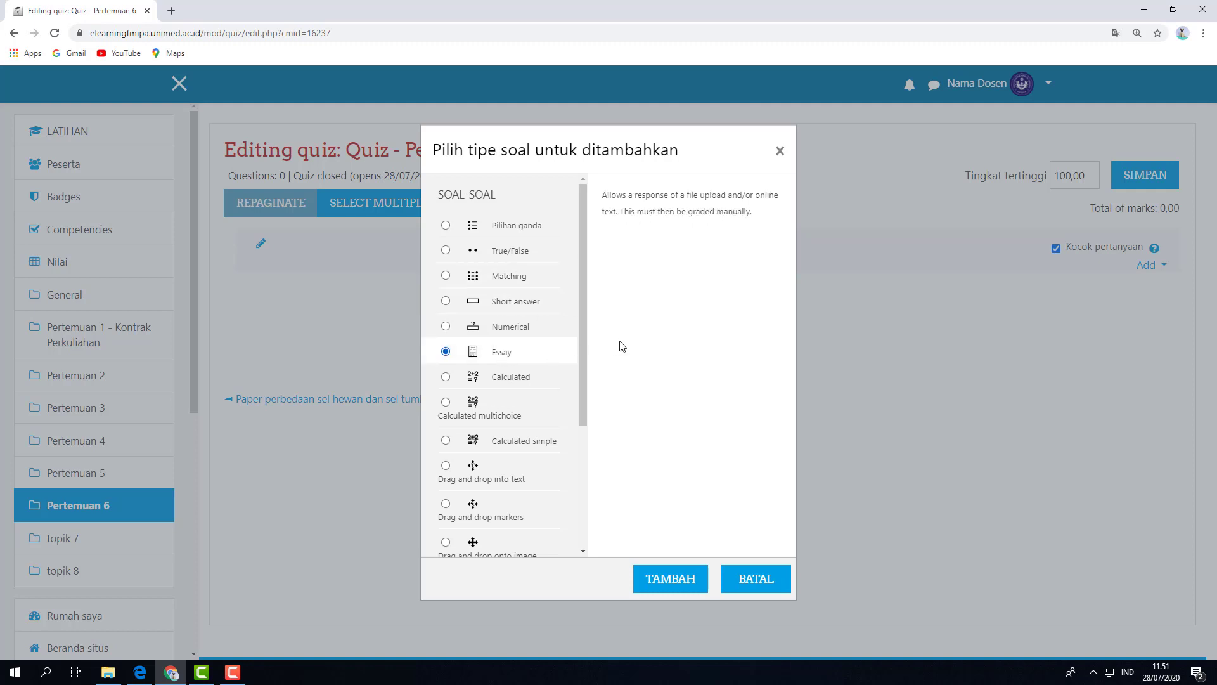